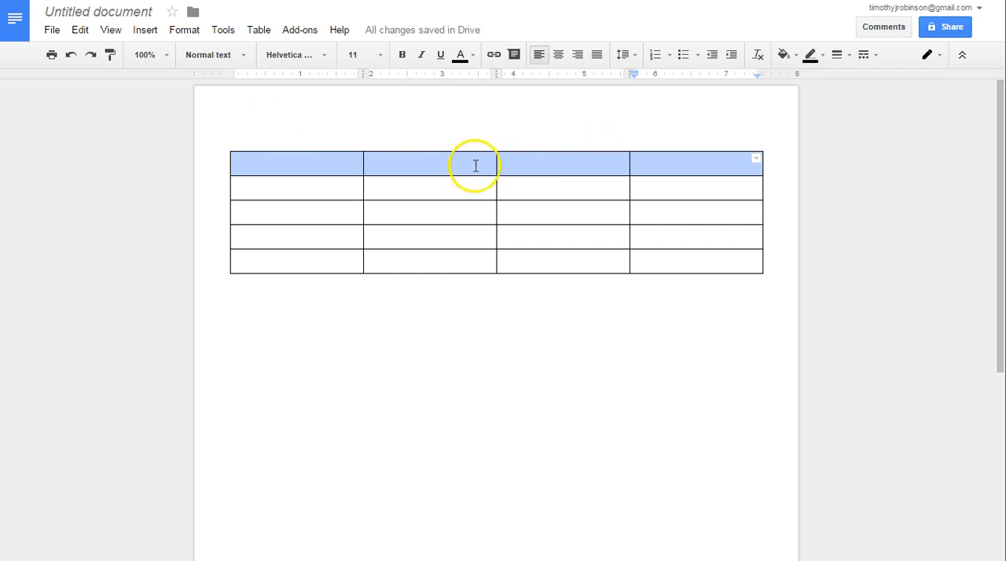
- Merge the four cells of the table's top row into one cell
left_click(475, 166)
left_click_drag(681, 159, 412, 162)
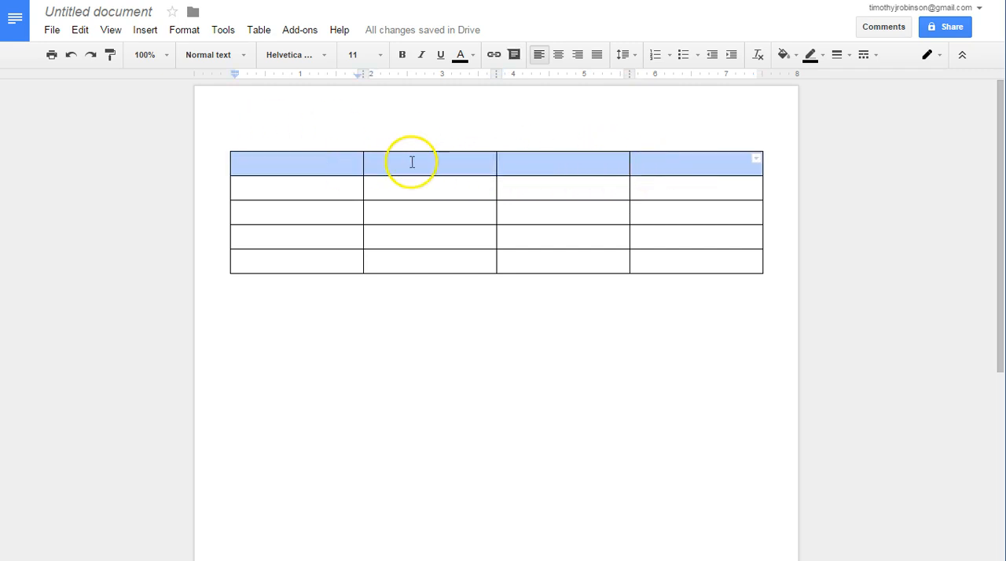
right_click(412, 162)
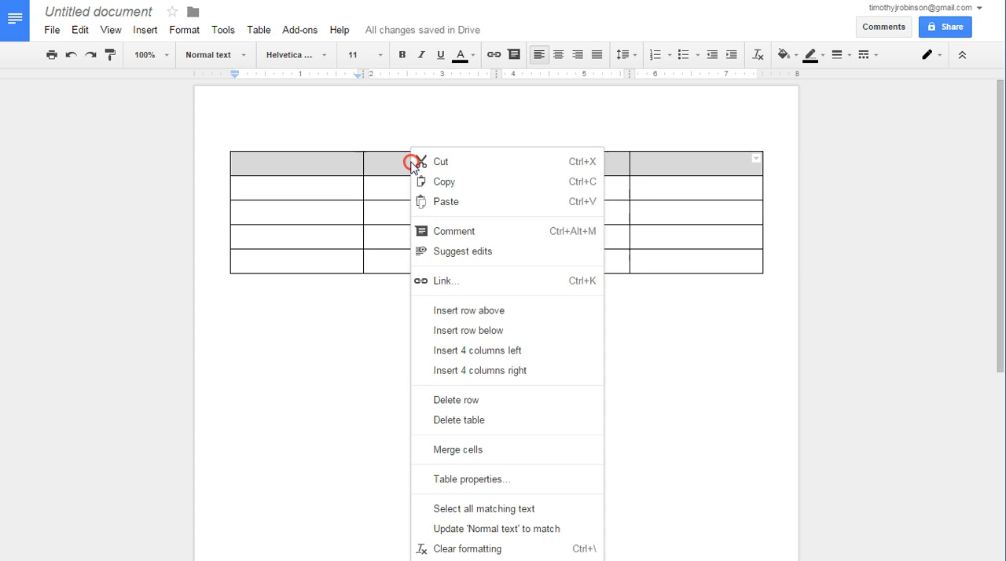
left_click(461, 452)
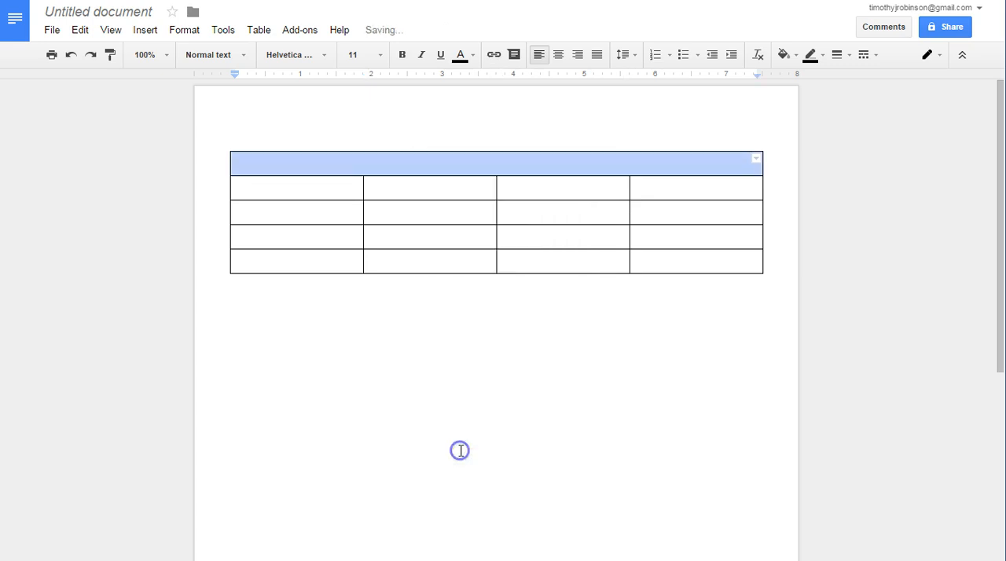
left_click(468, 189)
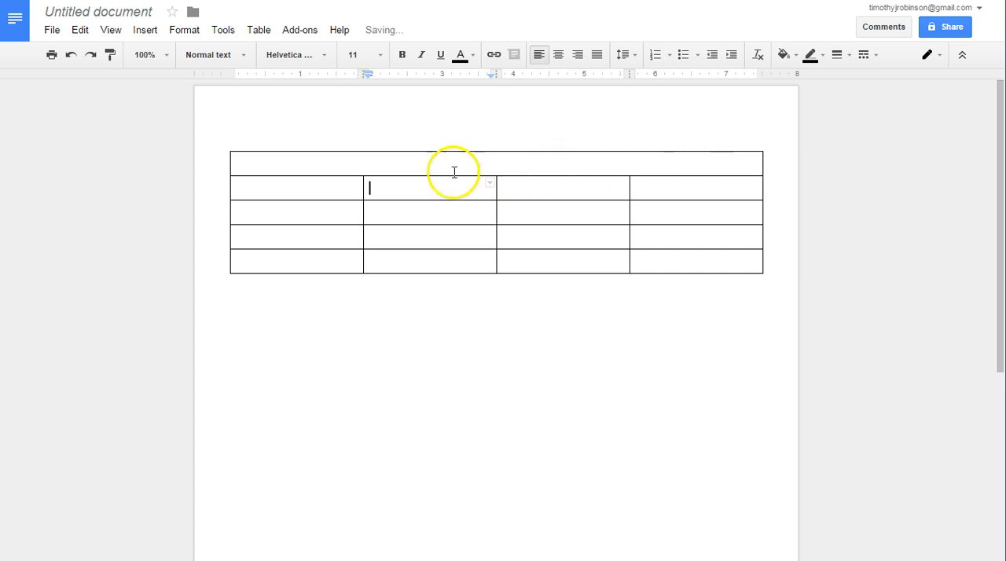
- Merge the first-column cells of the three rows directly below the merged top row
left_click(337, 178)
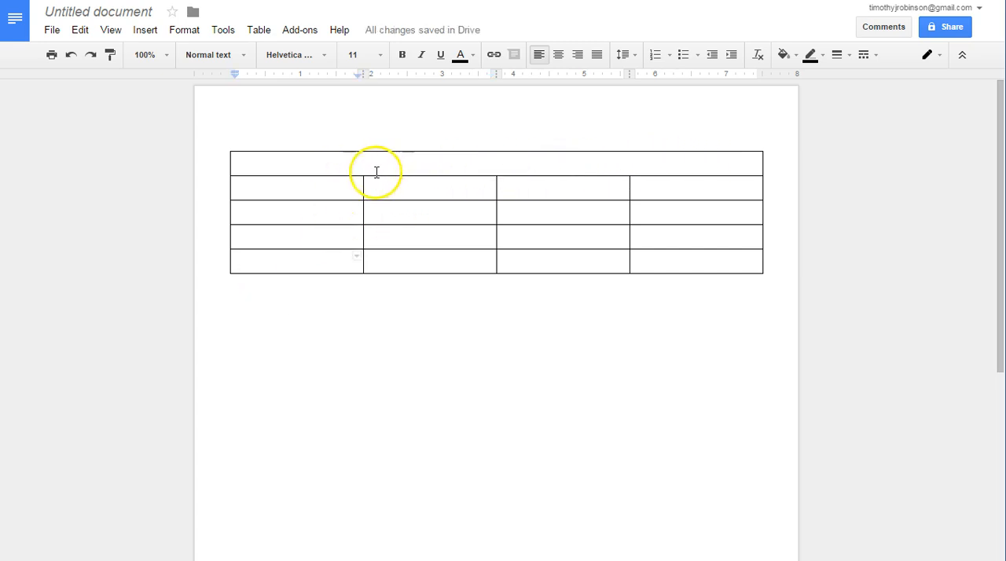
left_click_drag(323, 184, 322, 237)
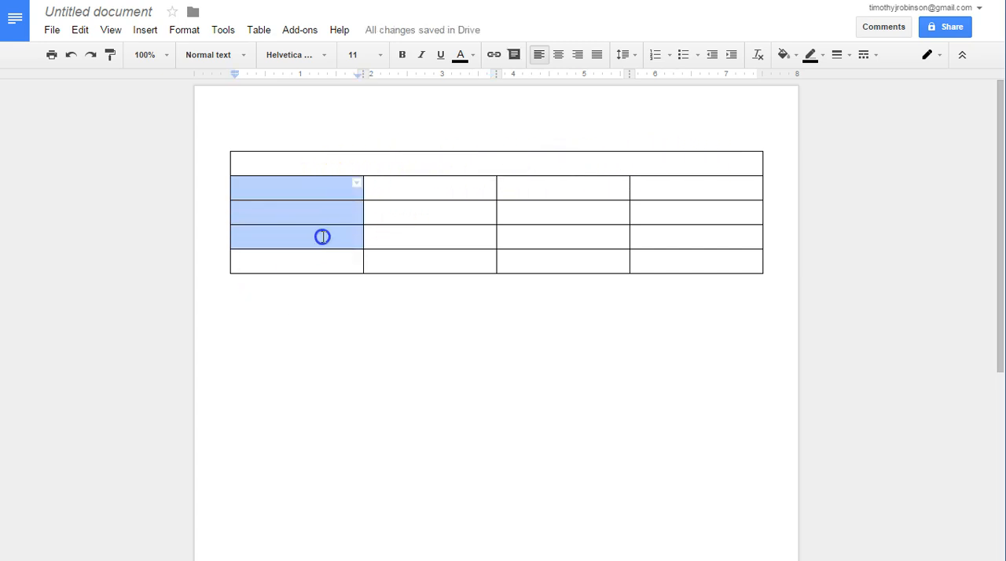
left_click(303, 268)
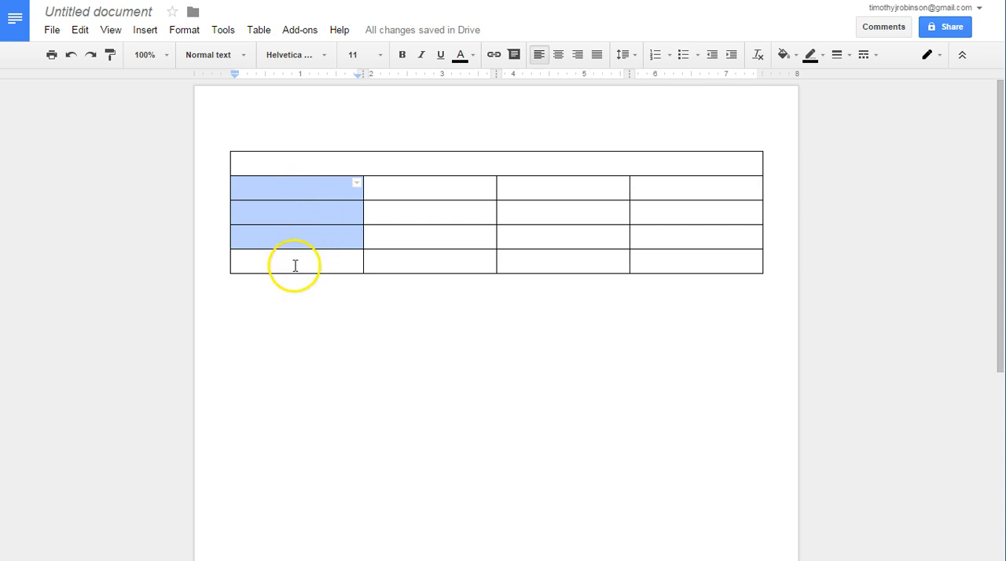
right_click(293, 214)
left_click(370, 452)
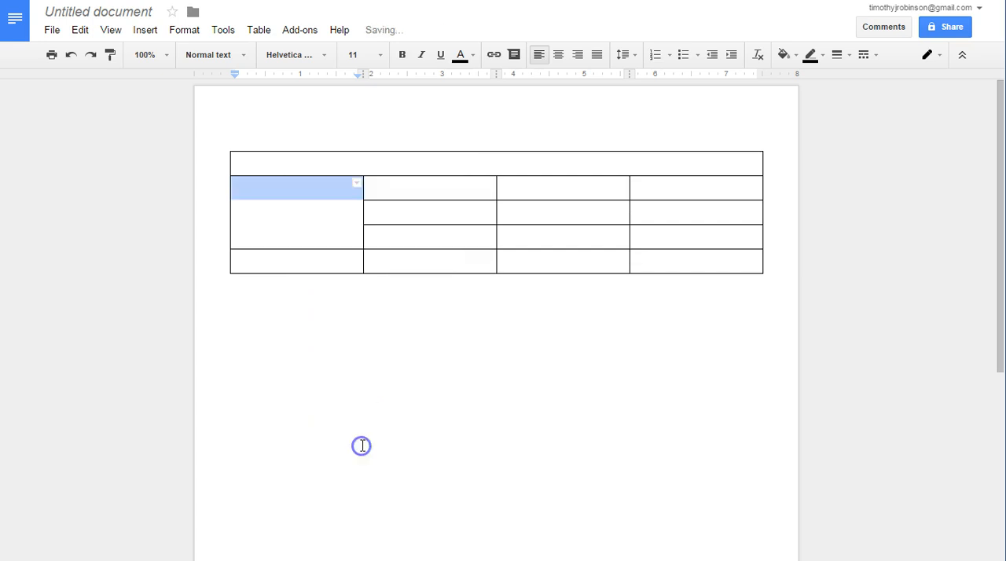
- Add four new rows to the end of the table
left_click(623, 270)
left_click(654, 266)
key("Tab")
key("Tab")
key("Tab")
key("Tab")
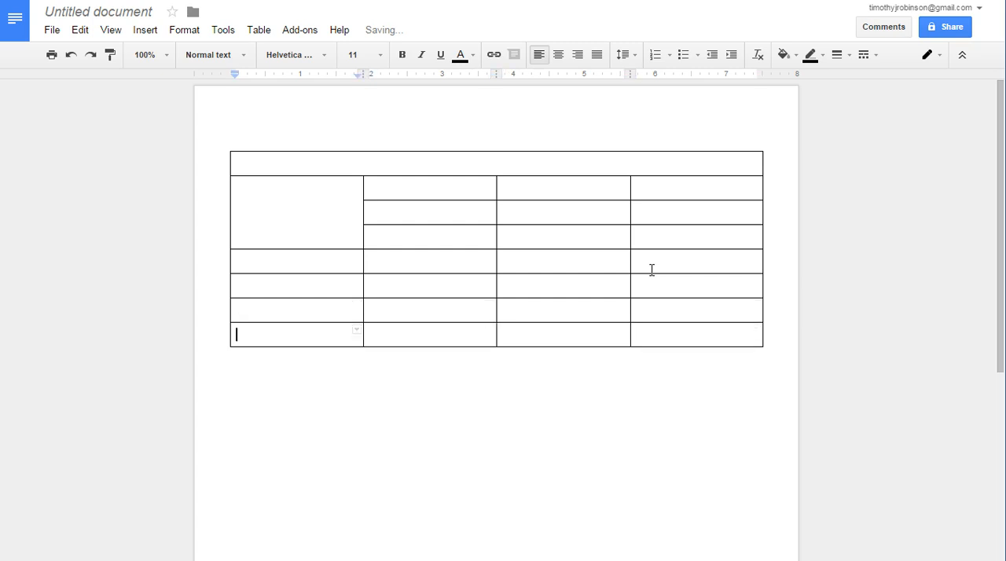
key("Tab")
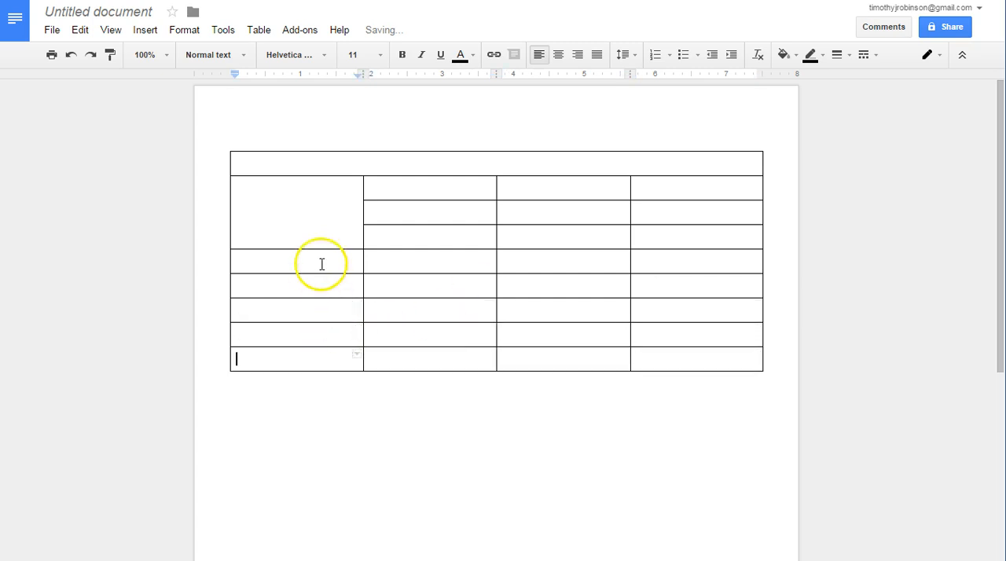
- Merge the next three first-column cells below the first vertically merged block
left_click_drag(321, 265, 321, 307)
right_click(321, 307)
left_click(351, 446)
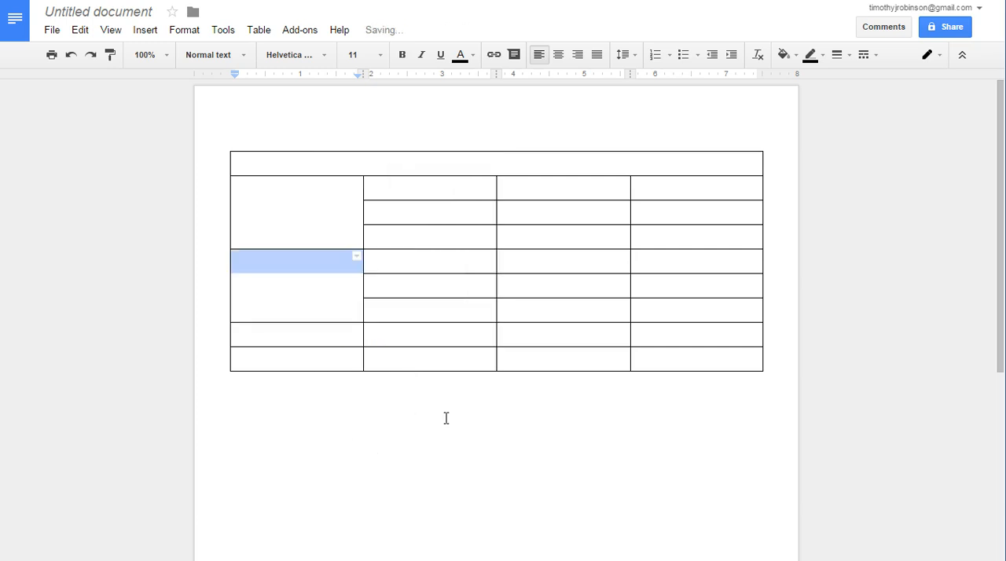
- Add one more row to the end of the table and merge the last three cells of the first column
key("Tab")
left_click_drag(321, 342, 314, 379)
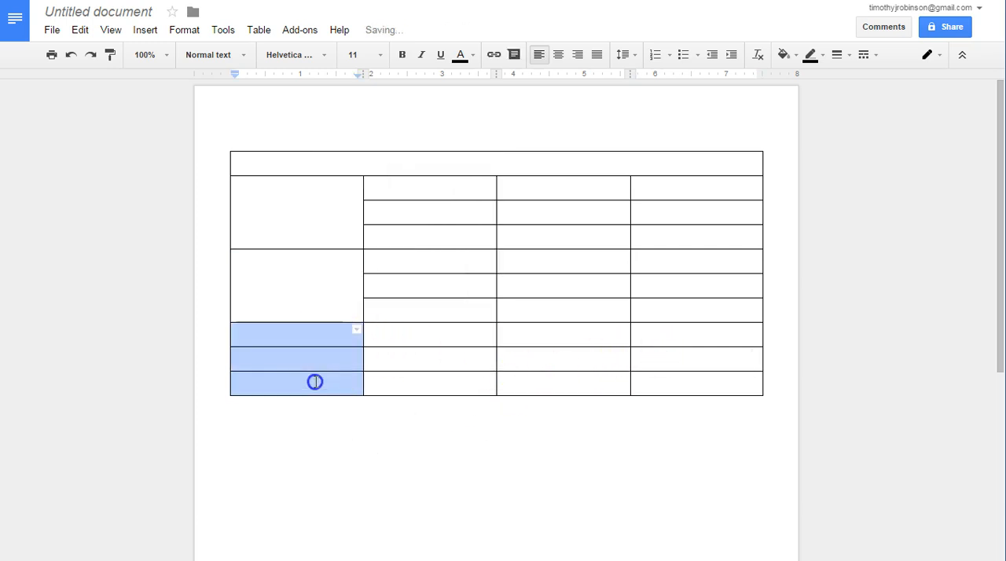
right_click(315, 380)
left_click(393, 449)
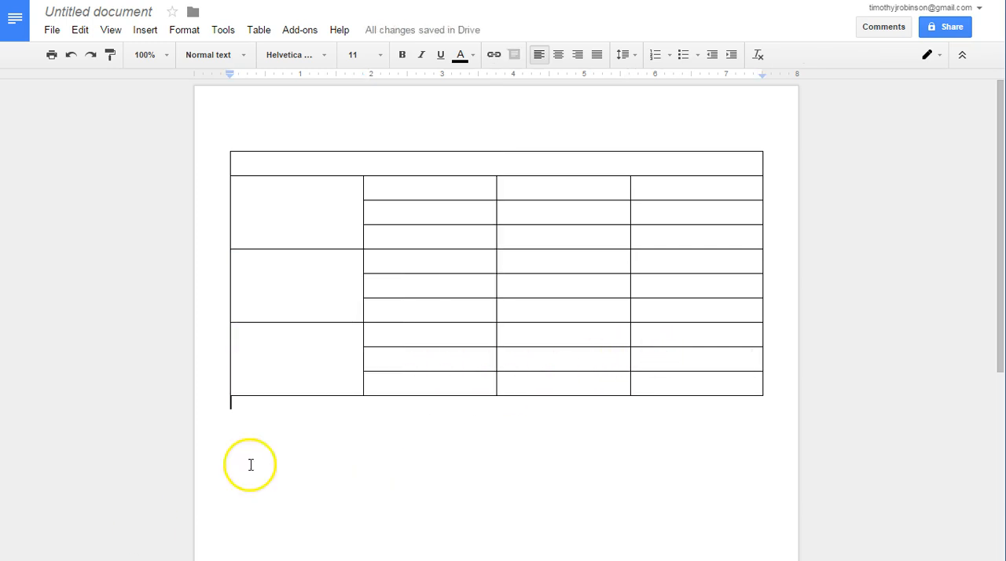
- Enter "Title" in the merged top row and format the word bold at font size 24
left_click(527, 160)
type("Title")
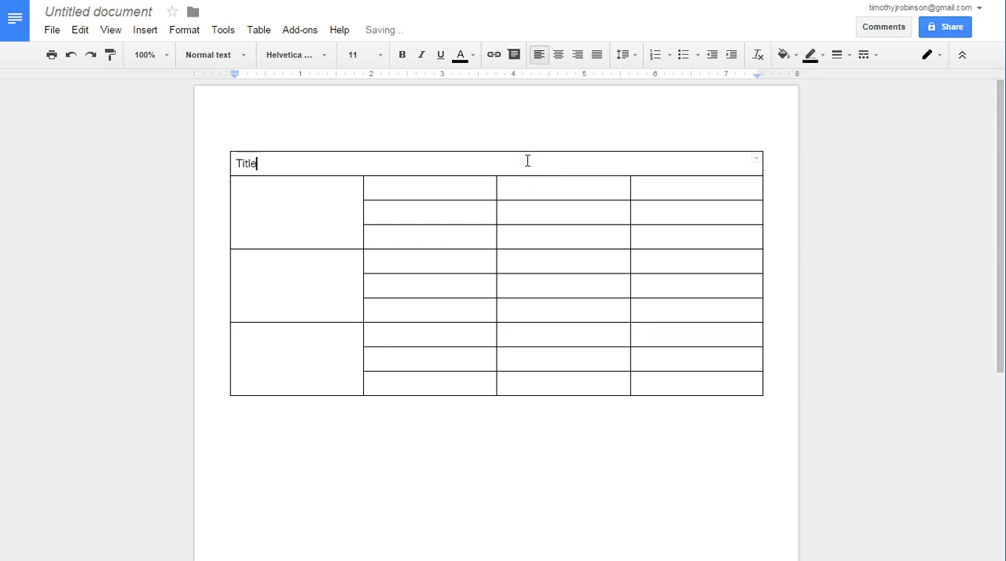
double_click(247, 163)
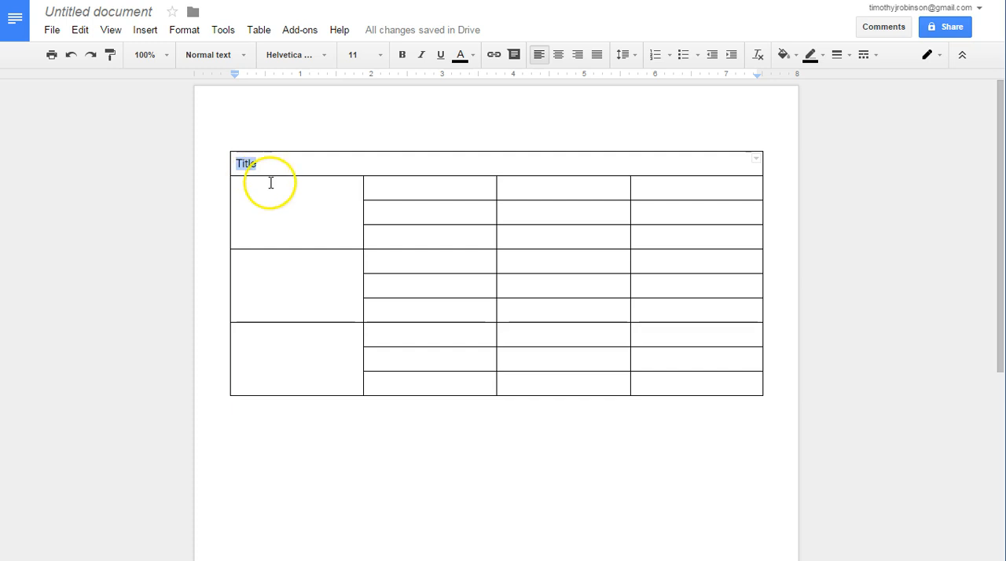
left_click(401, 55)
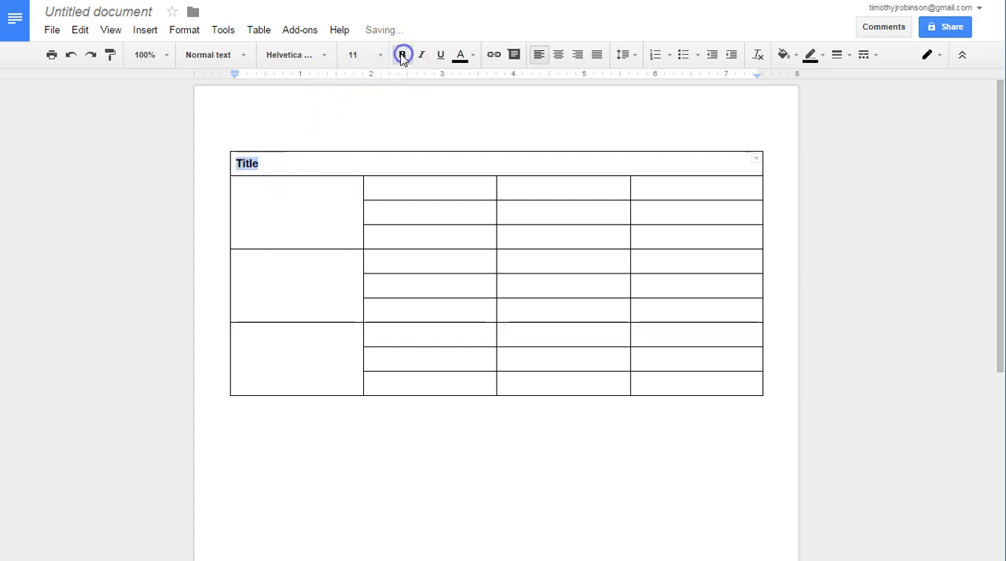
left_click(382, 55)
left_click(370, 218)
left_click(368, 170)
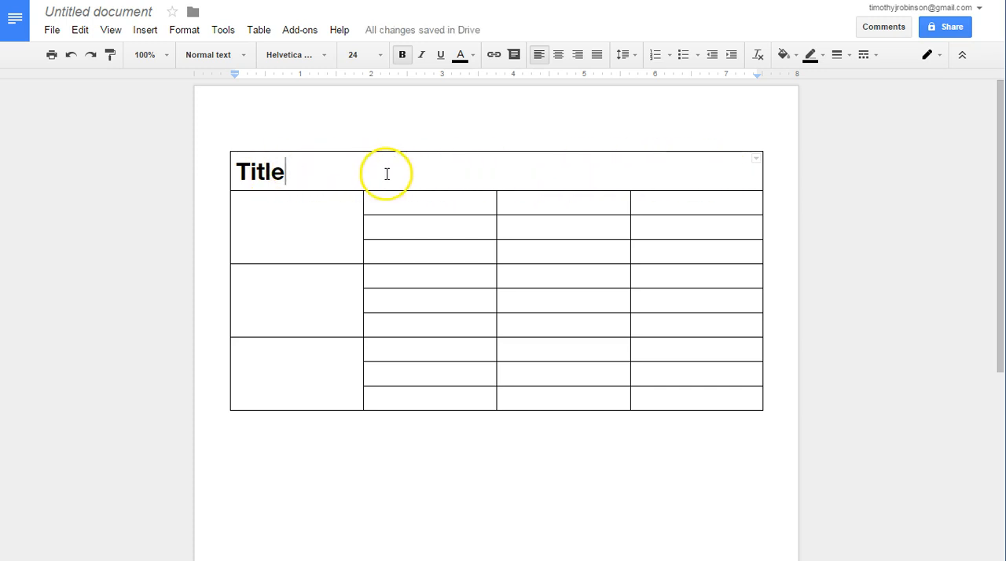
- Set the title row's cell background color to a pale blue in the table properties
left_click_drag(236, 172, 297, 173)
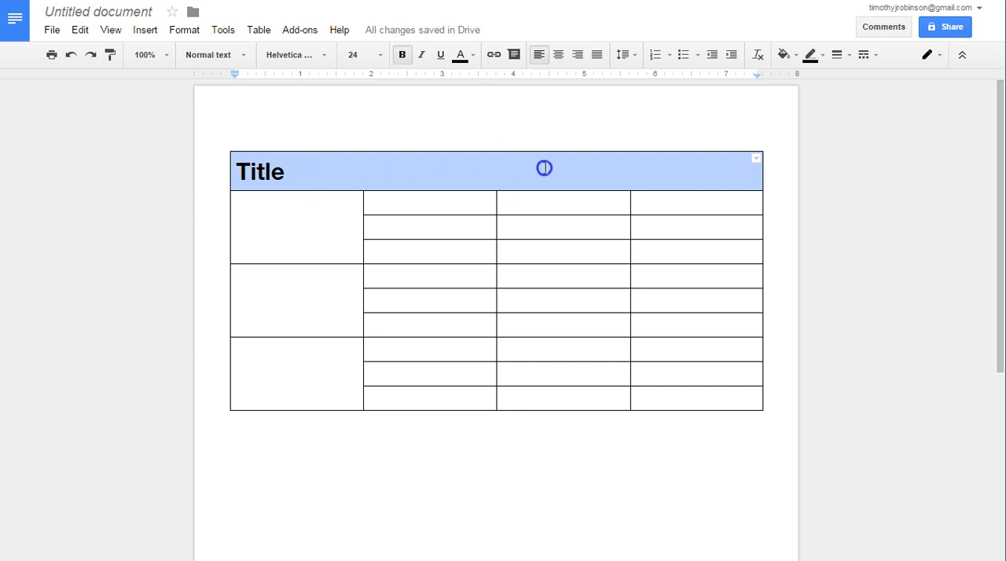
left_click(334, 213)
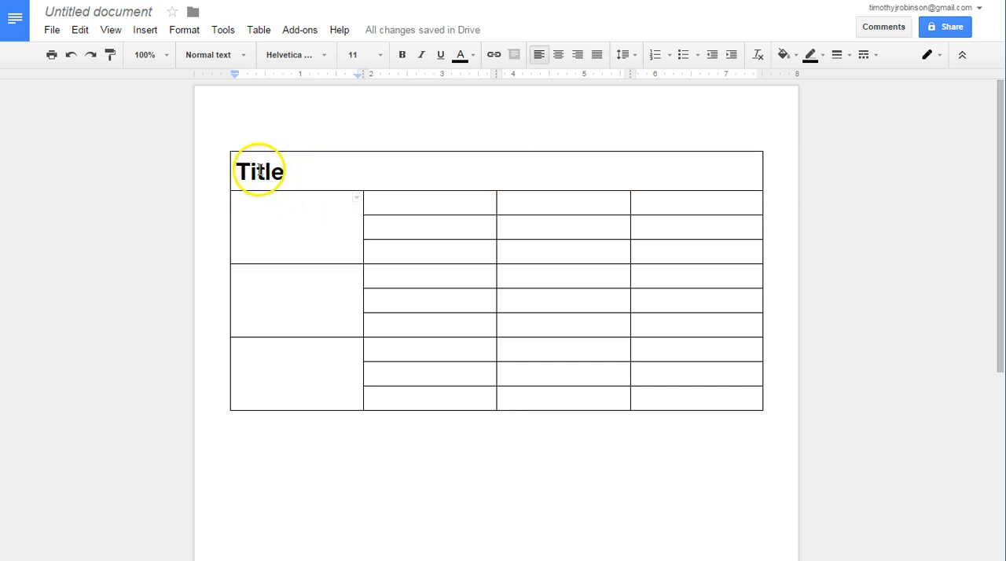
left_click_drag(257, 172, 269, 170)
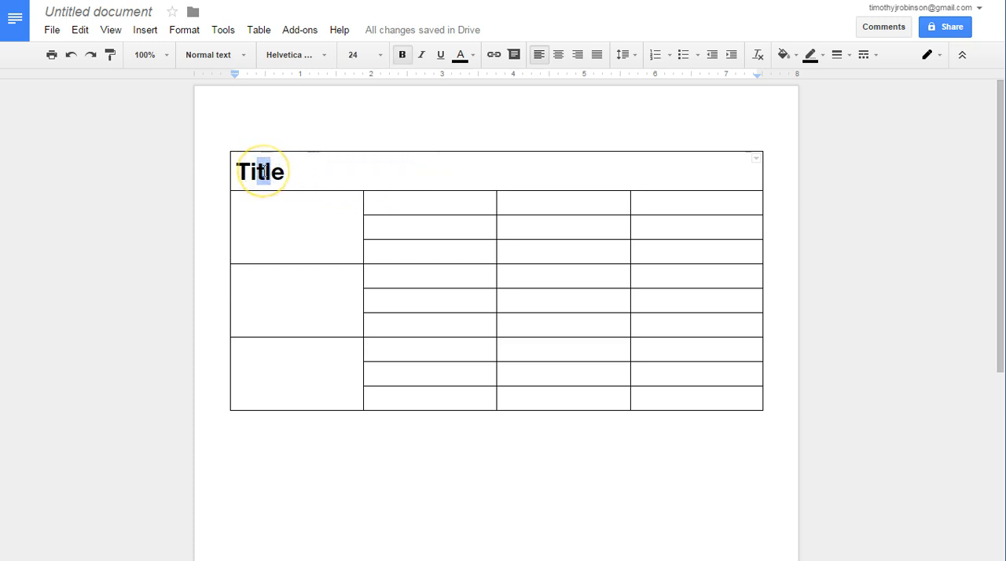
right_click(265, 170)
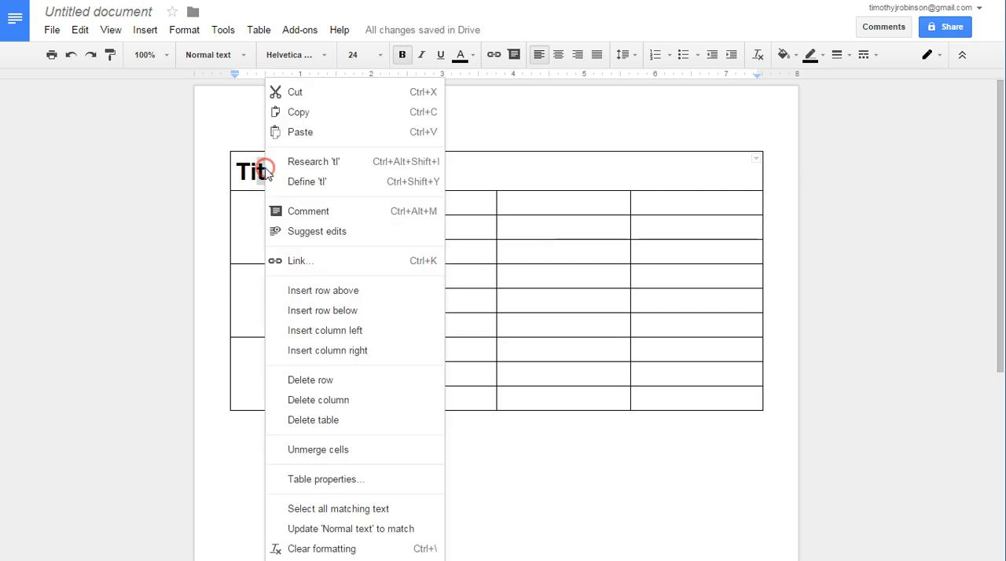
left_click(312, 481)
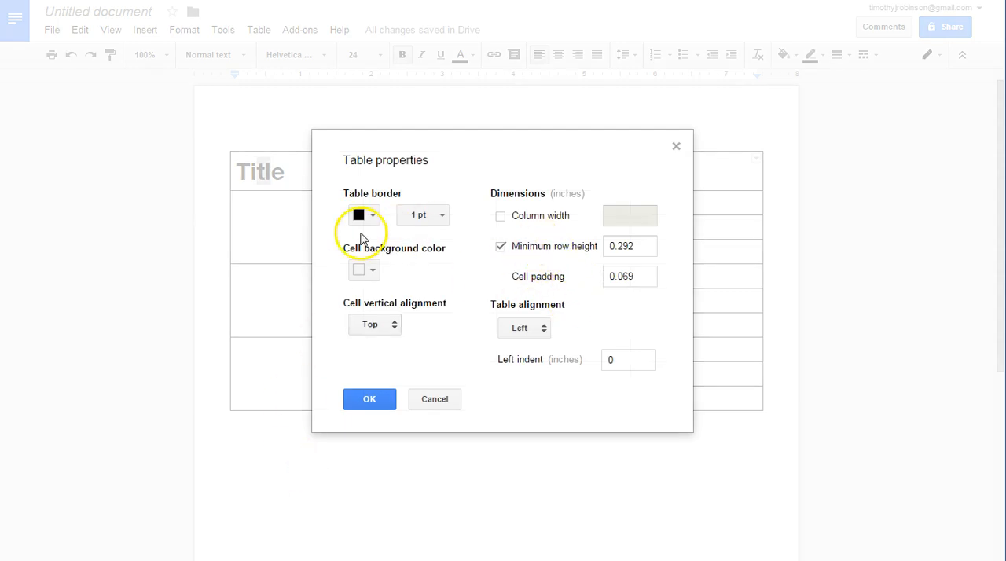
left_click_drag(330, 236, 418, 250)
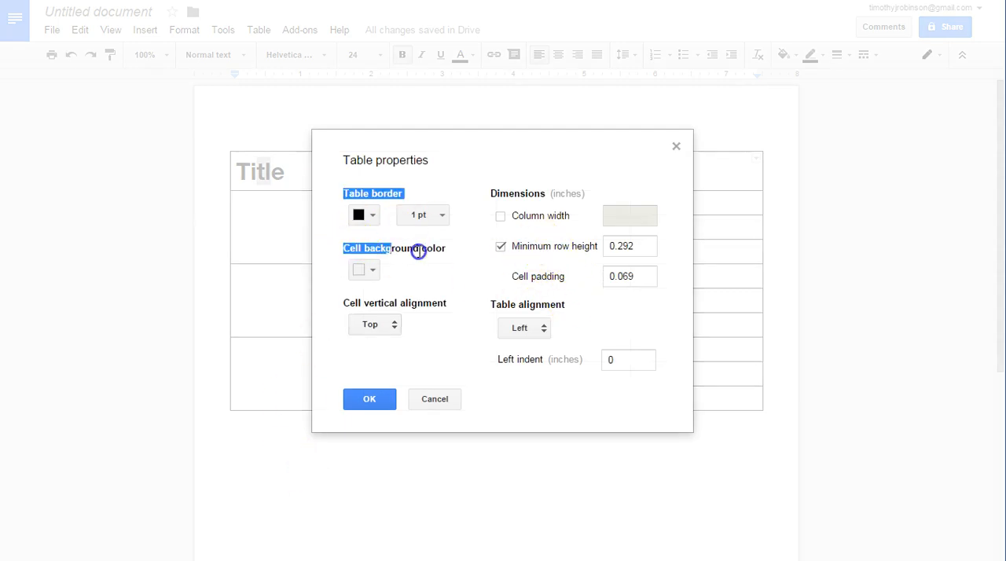
left_click(371, 270)
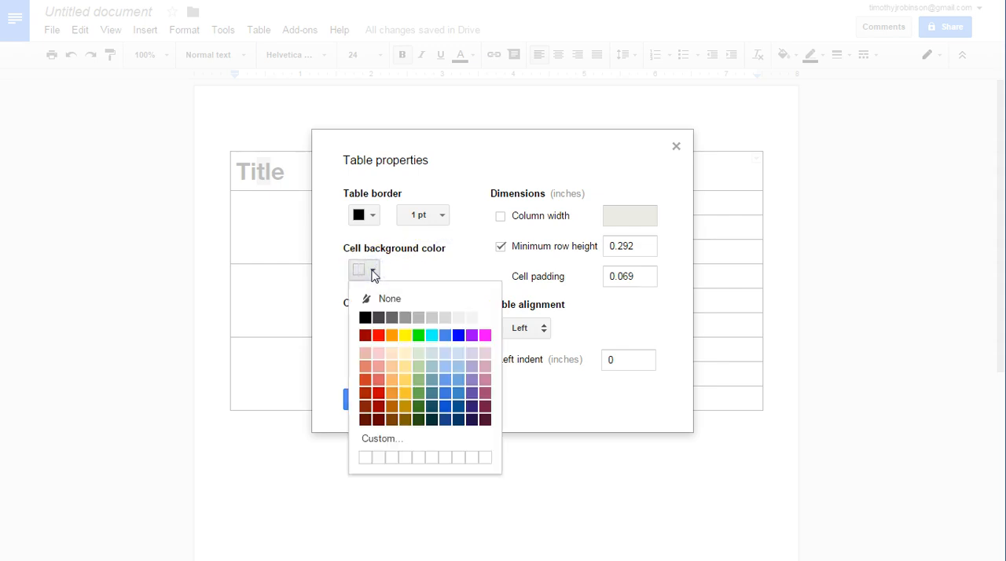
left_click(459, 355)
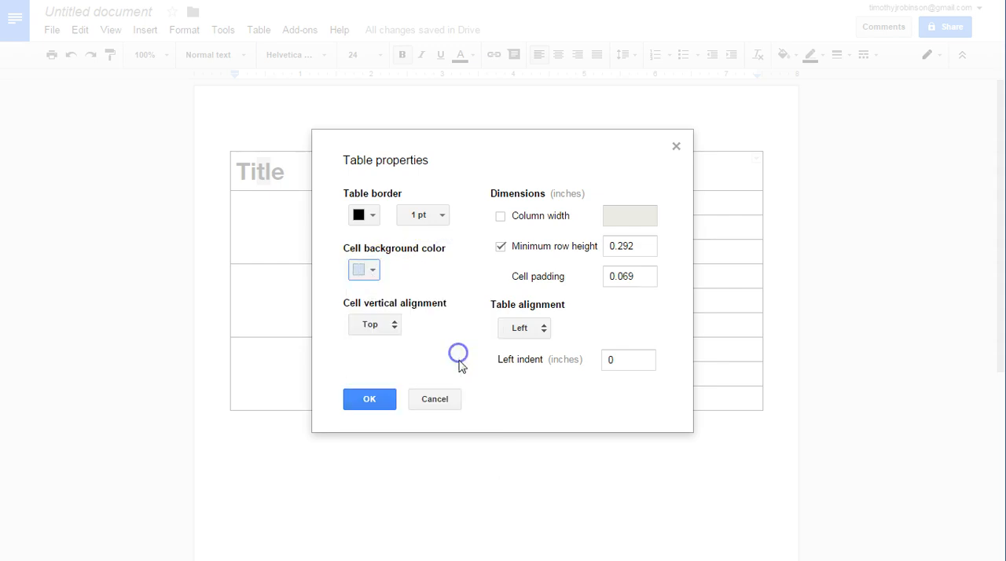
left_click(378, 399)
left_click(355, 218)
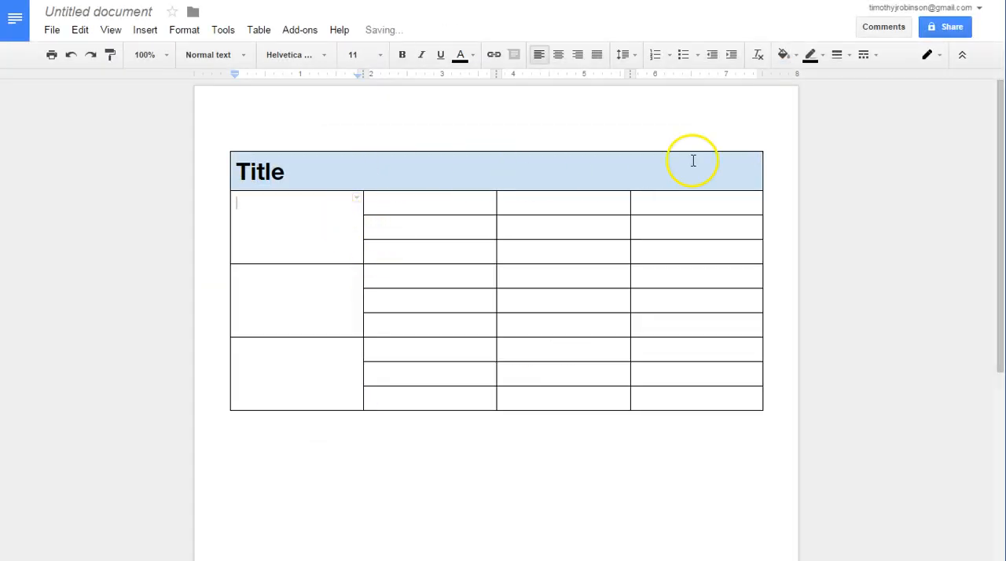
- Set the background color of the three merged first-column cells to a pale orange in the table properties
left_click_drag(317, 218, 285, 389)
right_click(291, 275)
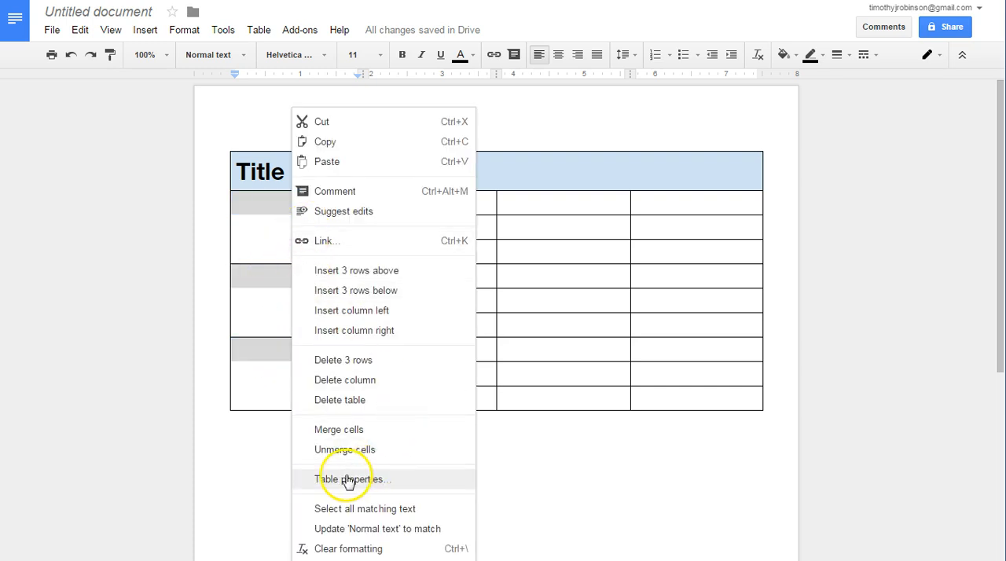
left_click(381, 480)
left_click(366, 269)
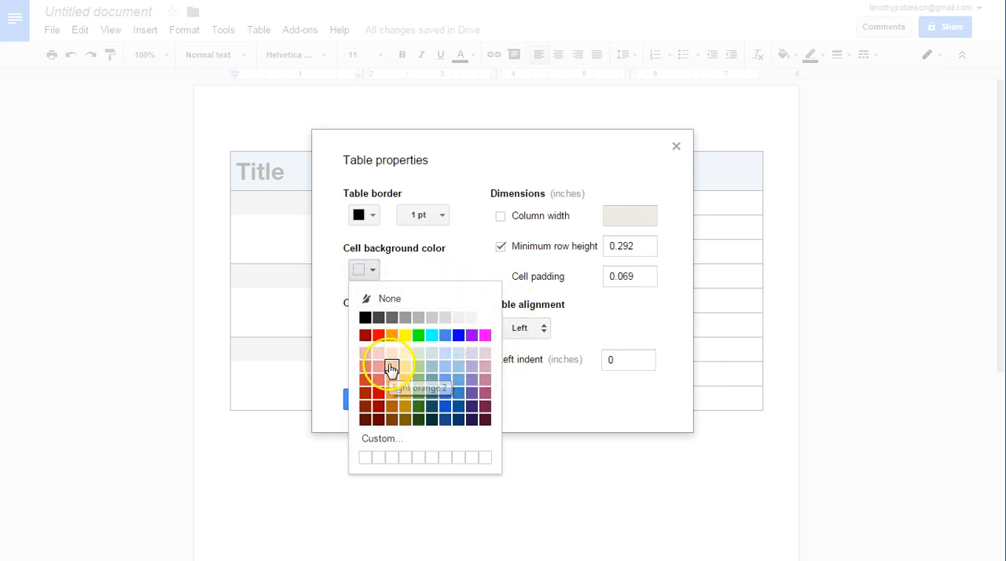
left_click(392, 353)
left_click(384, 398)
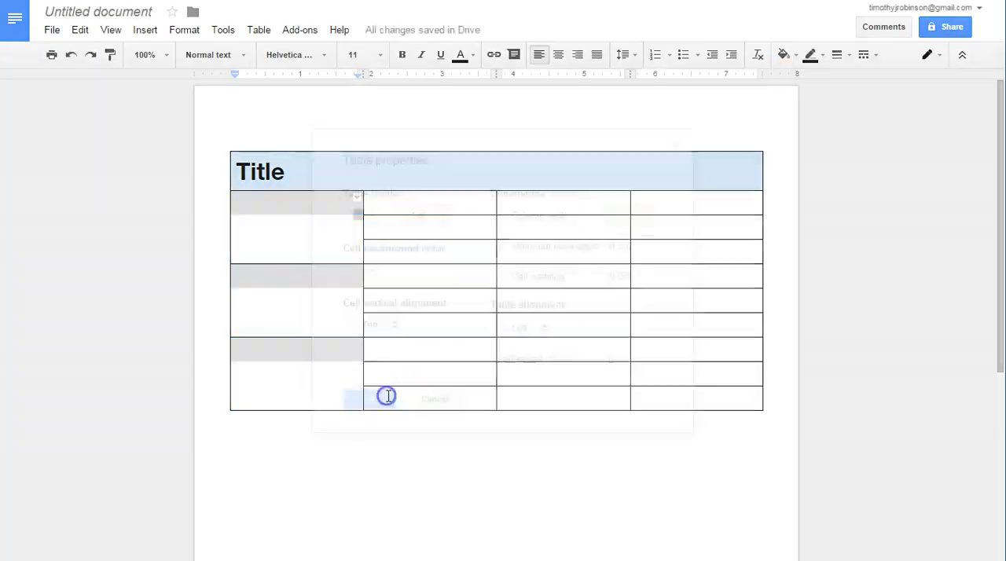
left_click(422, 330)
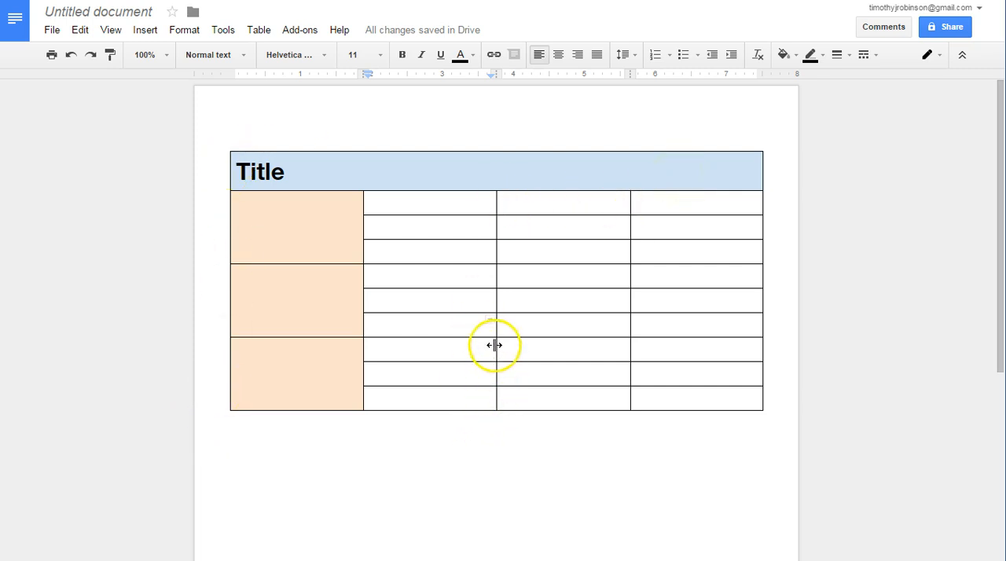
left_click(633, 172)
left_click(757, 160)
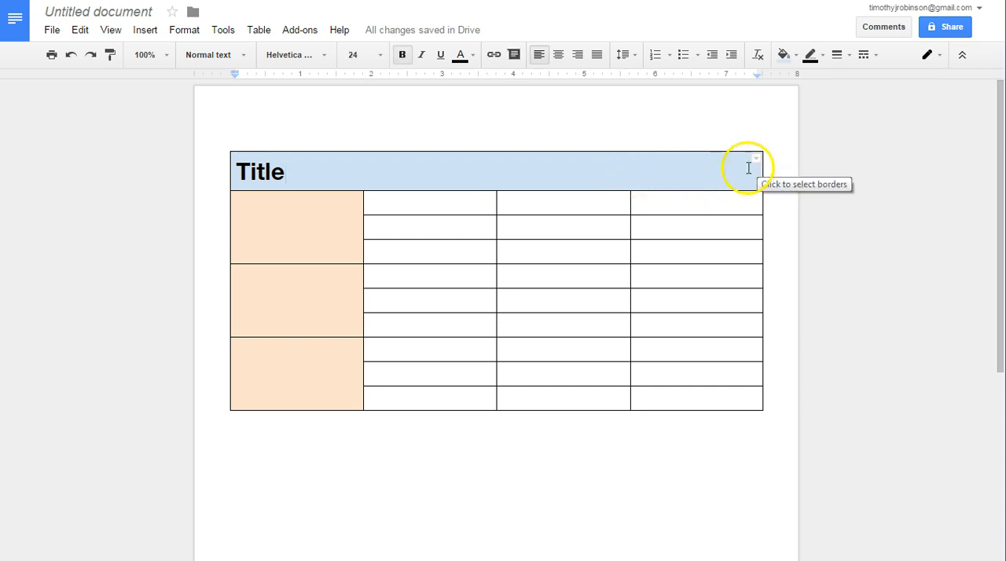
left_click(757, 159)
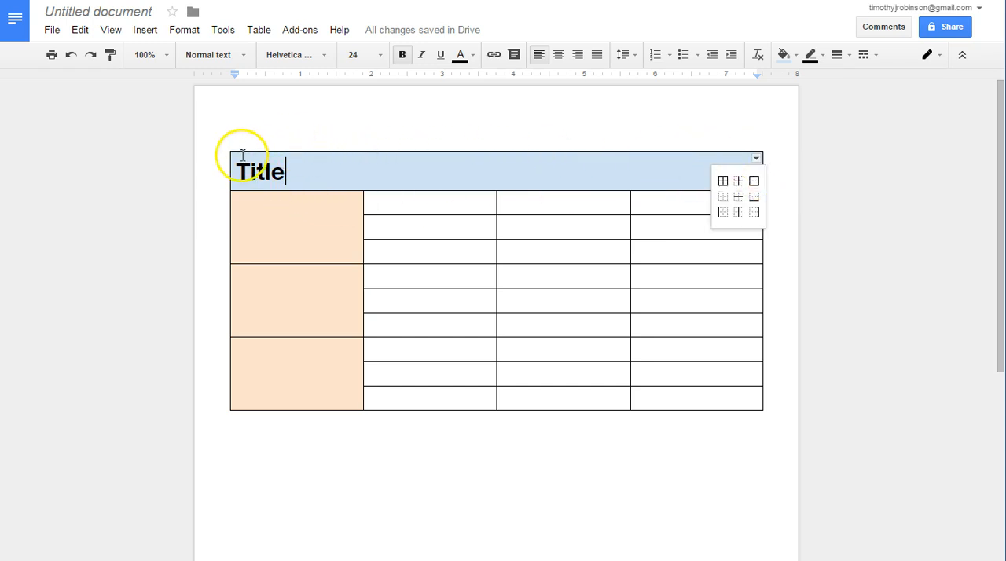
left_click(504, 173)
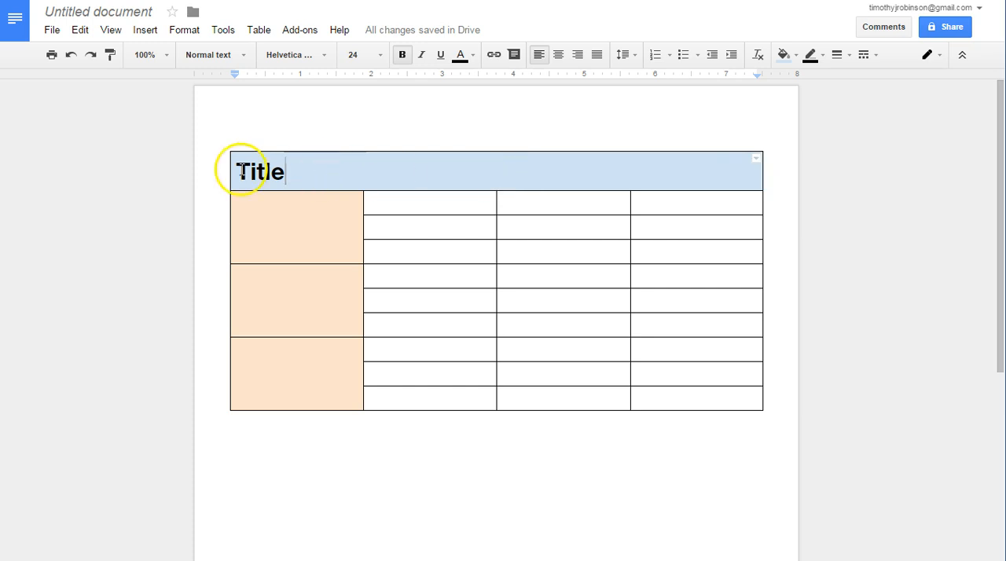
- Set the outer border of the whole table to 3pt width and a medium blue color
left_click_drag(236, 164, 730, 391)
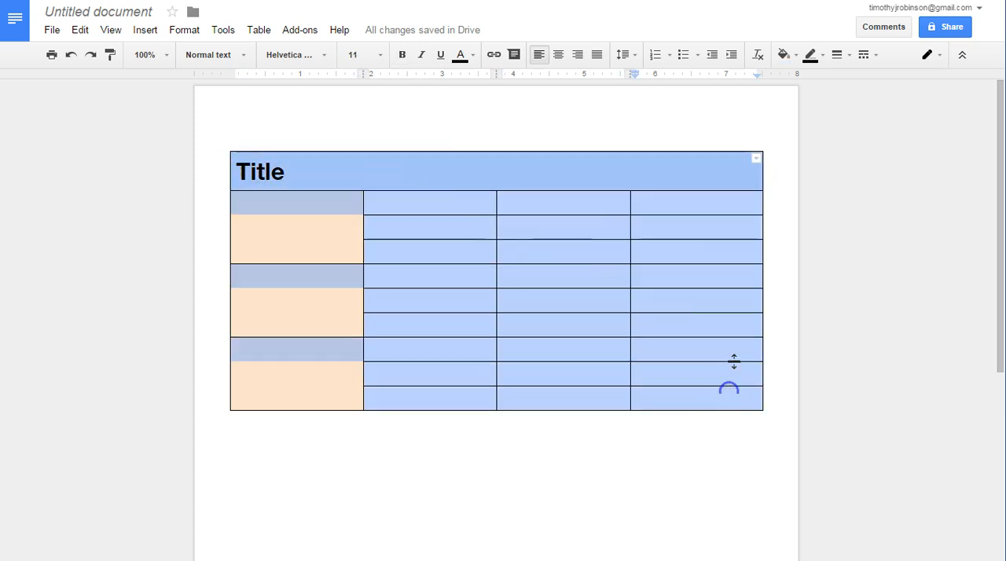
left_click(757, 158)
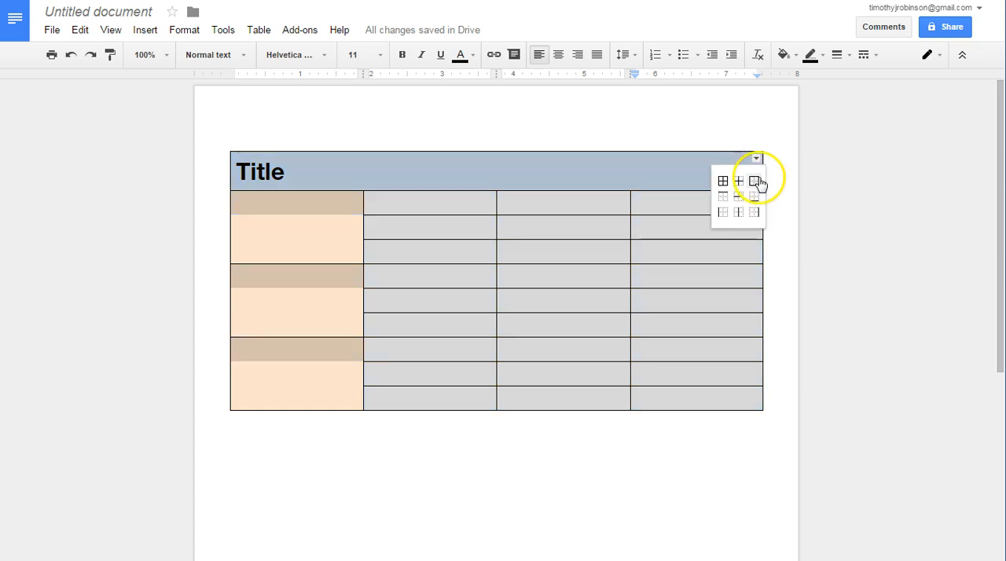
left_click(757, 181)
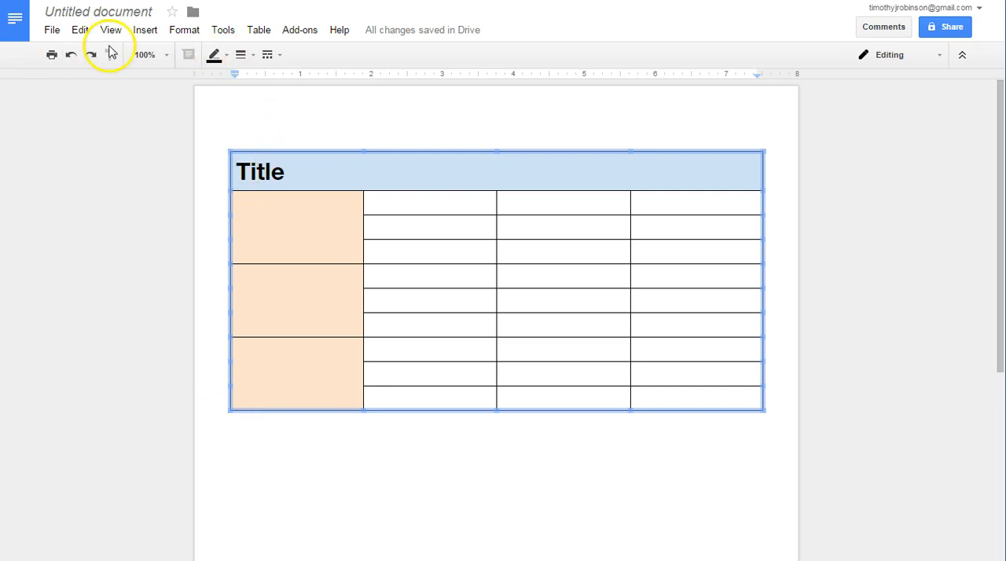
left_click(244, 55)
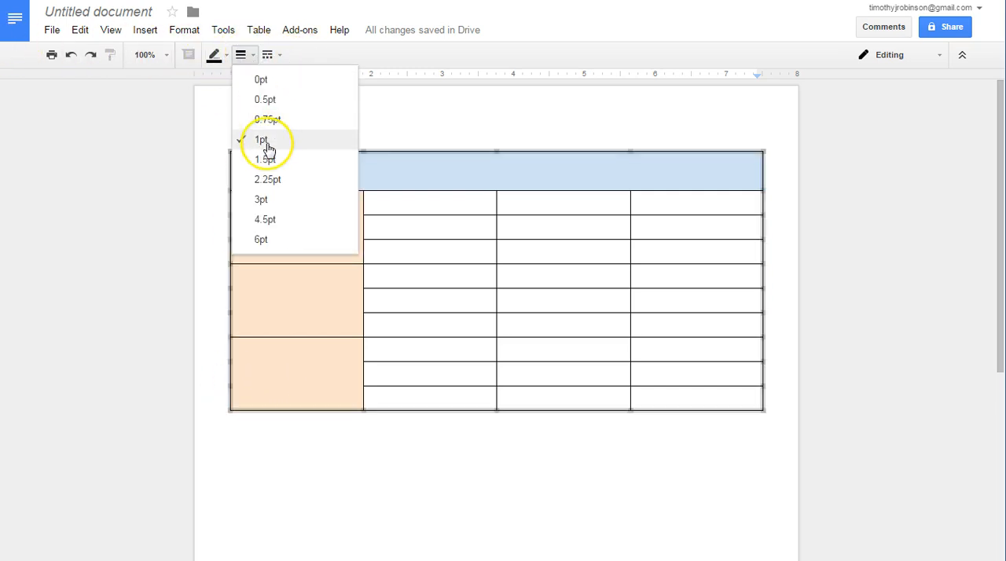
left_click(263, 200)
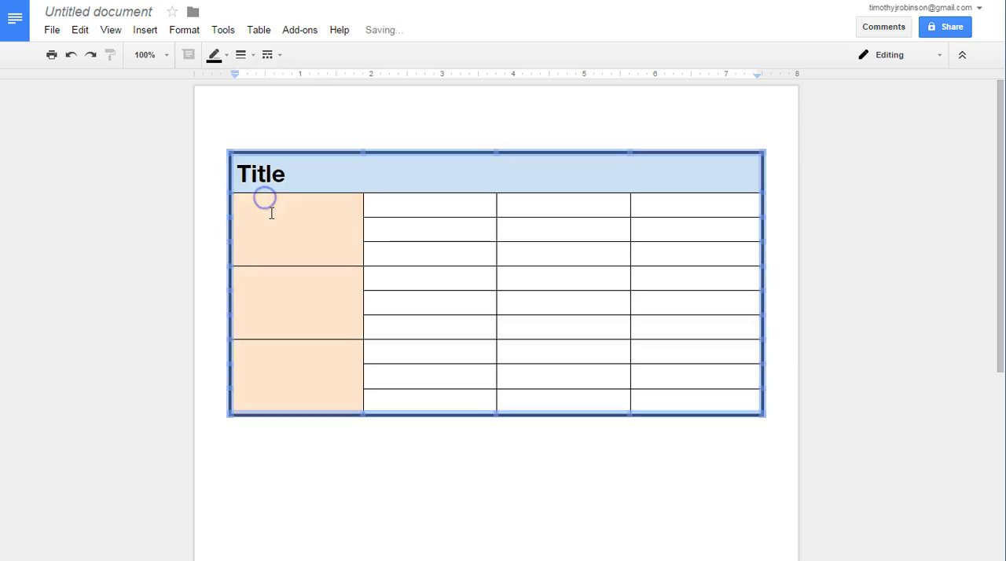
left_click(215, 56)
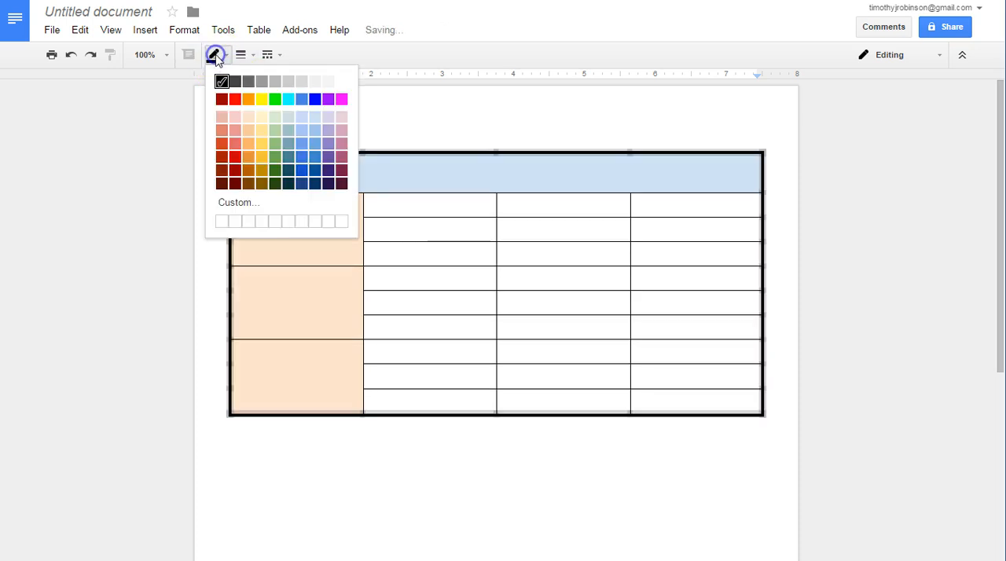
left_click(315, 147)
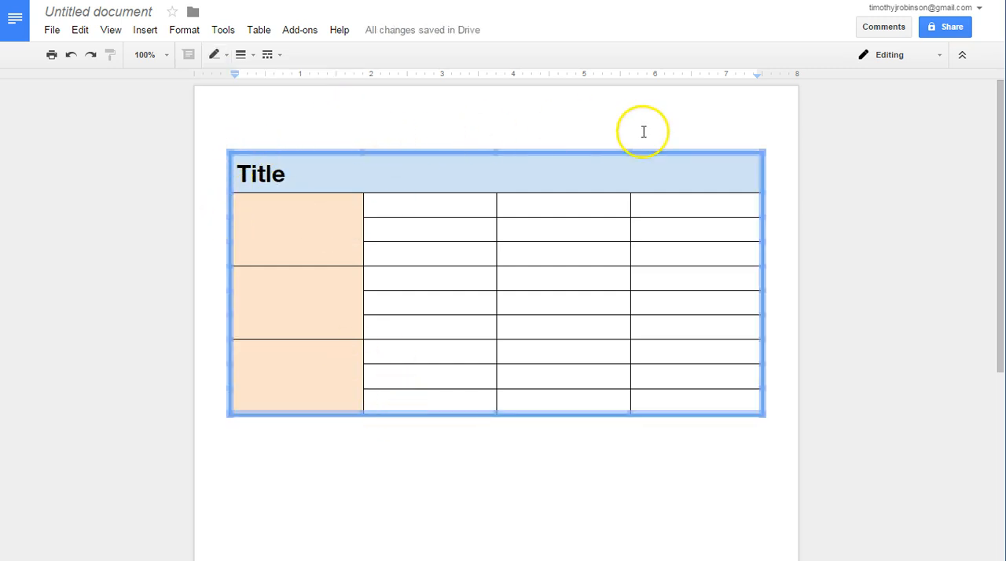
left_click(568, 112)
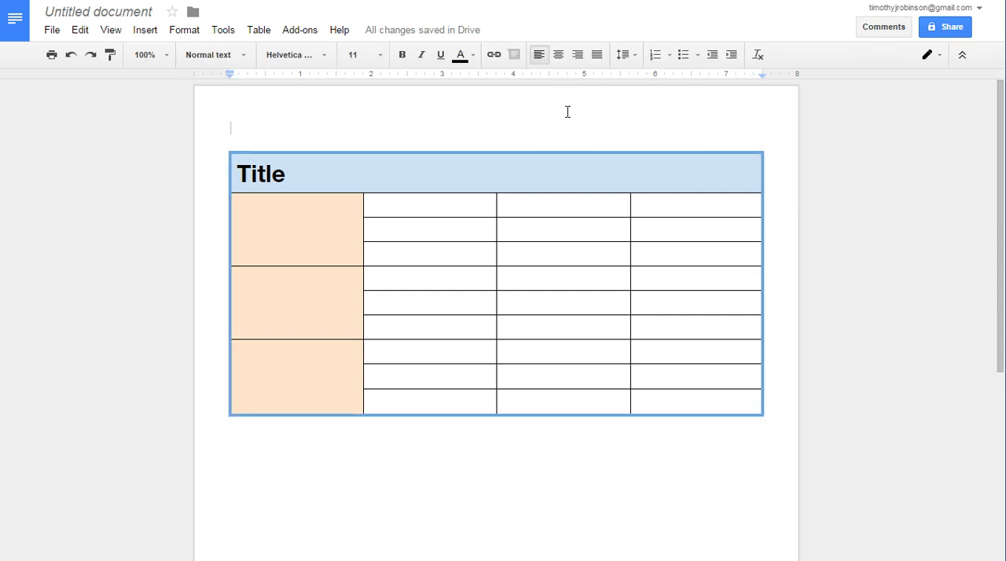
- Insert a new column to the right of the table's second column
key("Down")
key("Down")
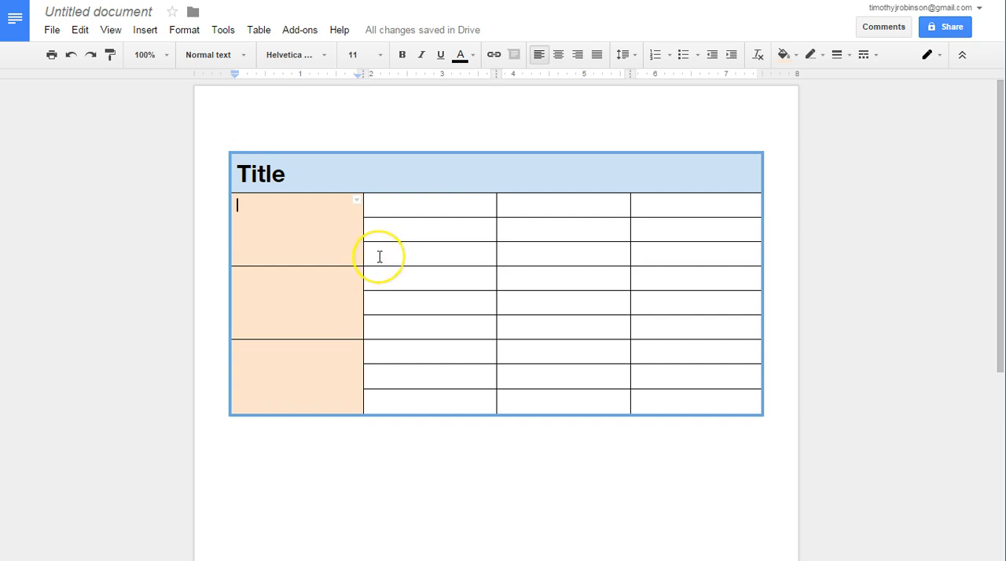
left_click(425, 201)
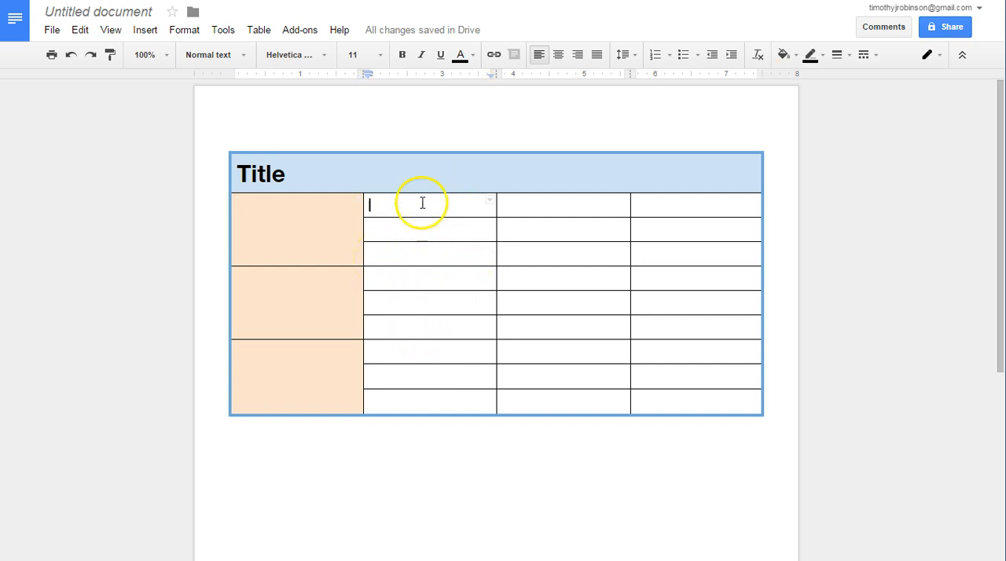
right_click(424, 206)
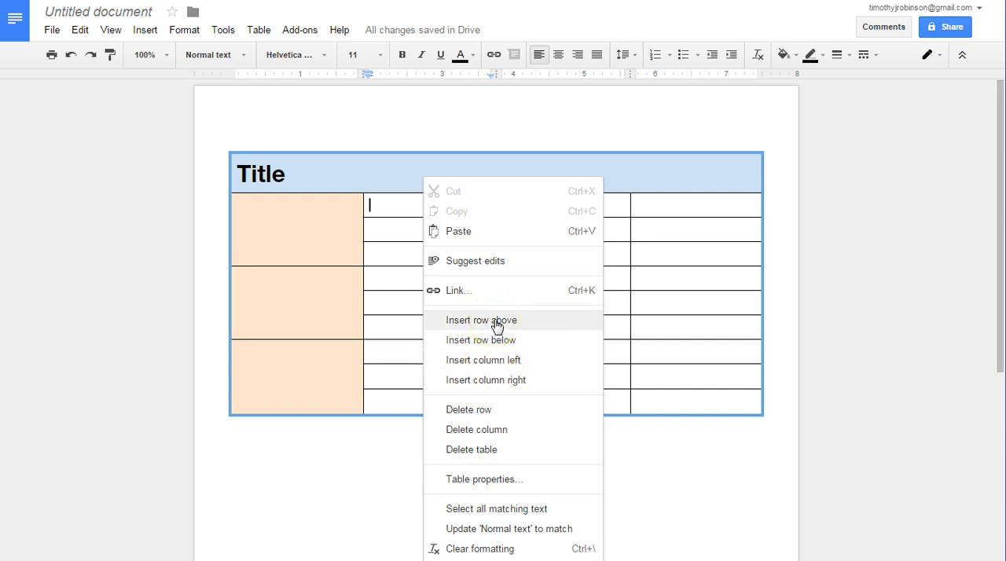
left_click(495, 381)
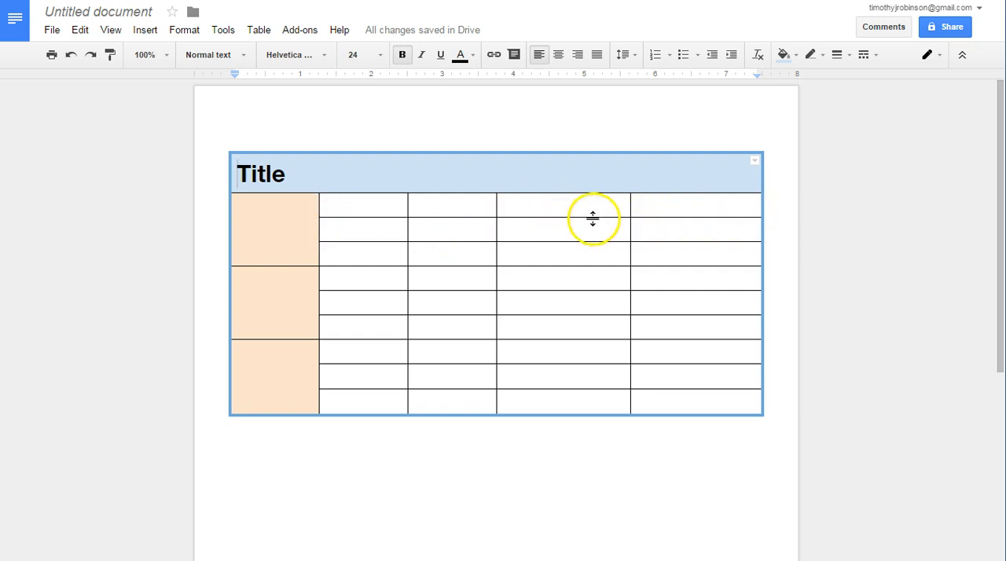
- Adjust the widths of the columns beside the orange cells by moving their dividers
left_click_drag(631, 205, 644, 204)
left_click_drag(498, 206, 548, 207)
left_click_drag(409, 204, 697, 210)
- Set the width of the four white columns to 1.4 inches in the table properties
left_click(361, 206)
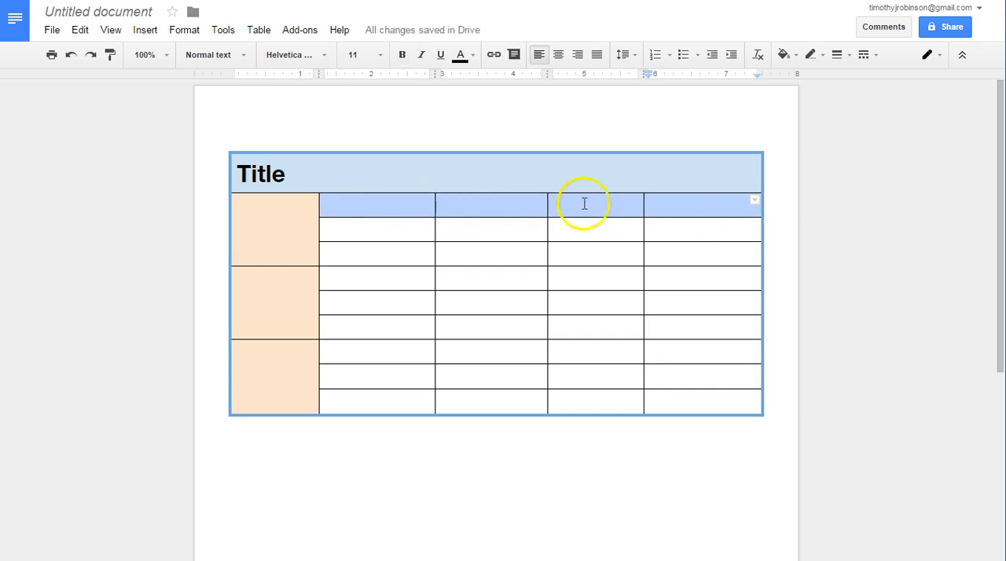
right_click(598, 206)
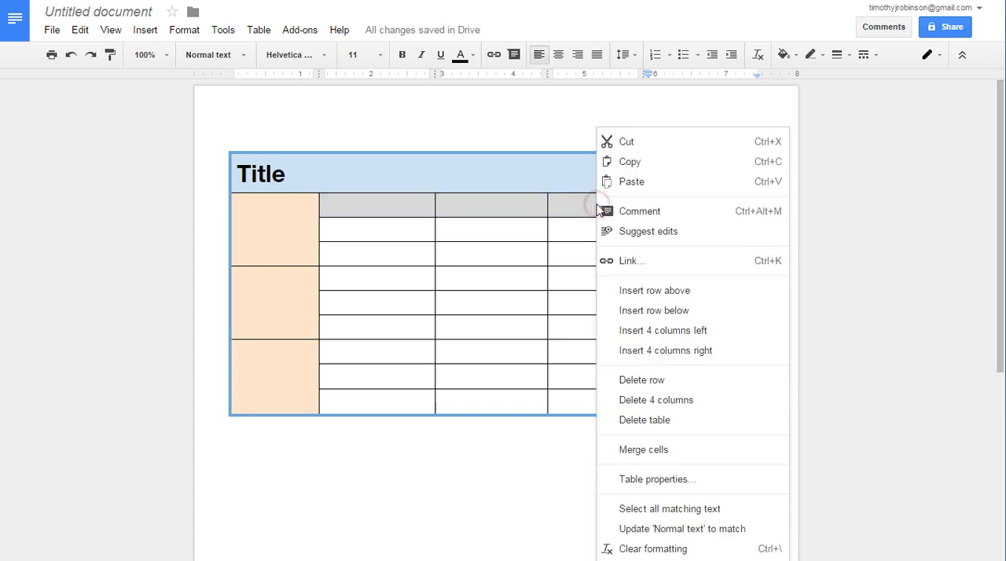
left_click(657, 480)
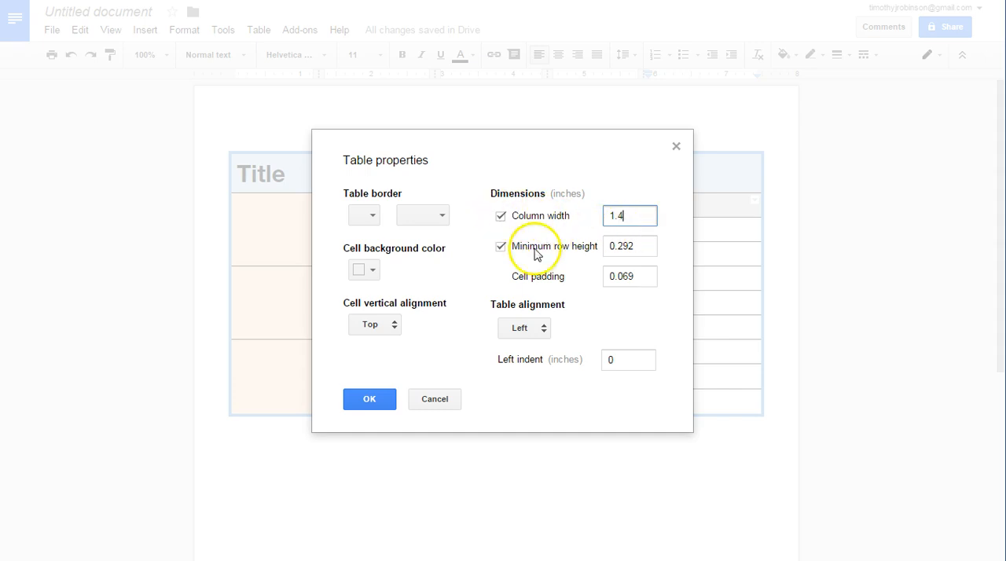
left_click(365, 405)
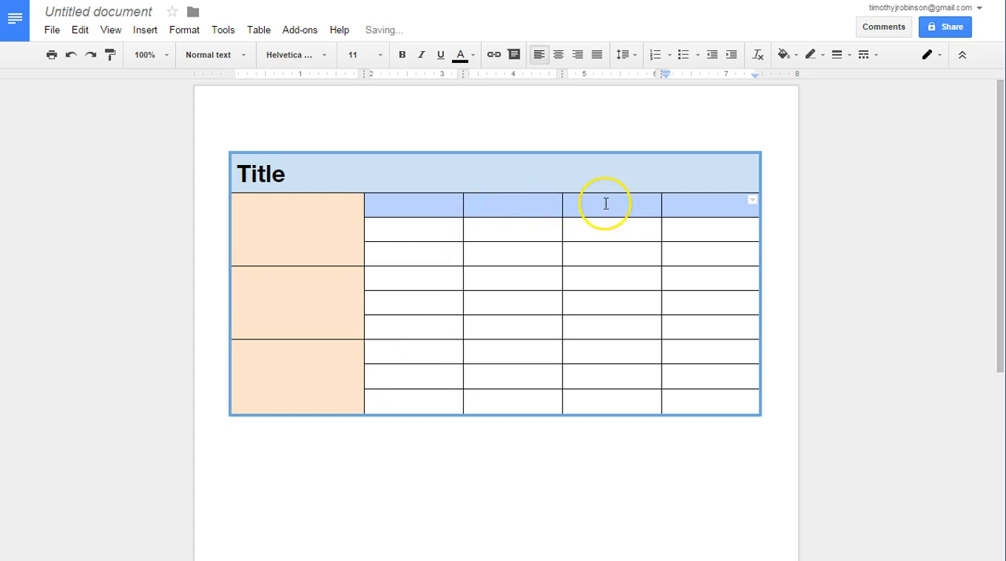
left_click(672, 228)
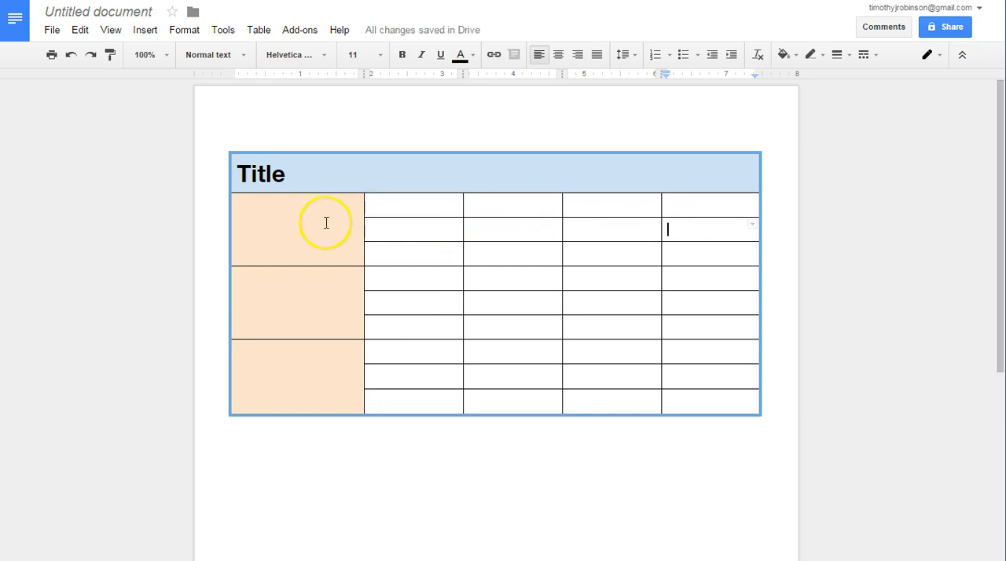
- Review the cell padding setting in the table properties for the three merged first-column cells
left_click_drag(329, 239, 321, 386)
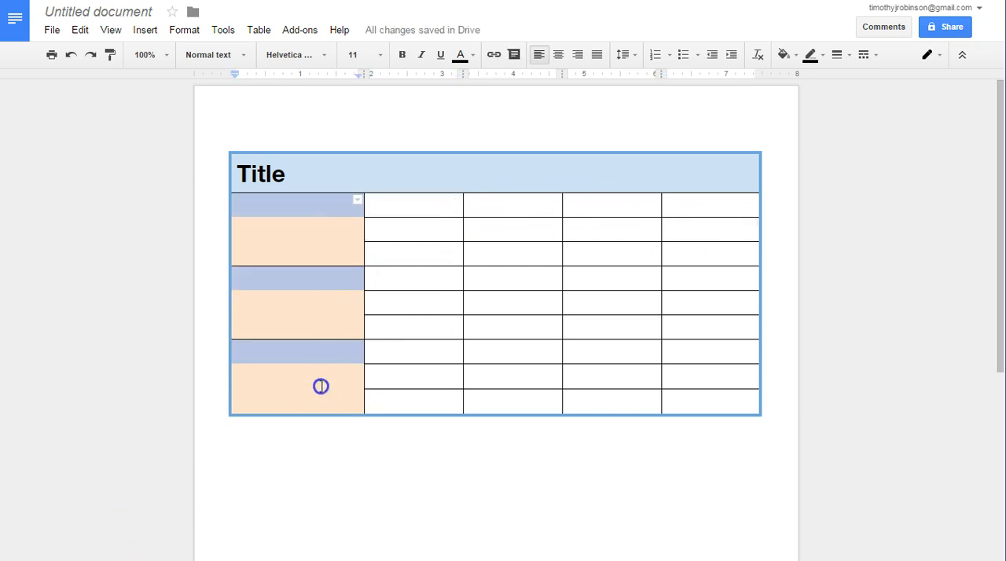
right_click(317, 279)
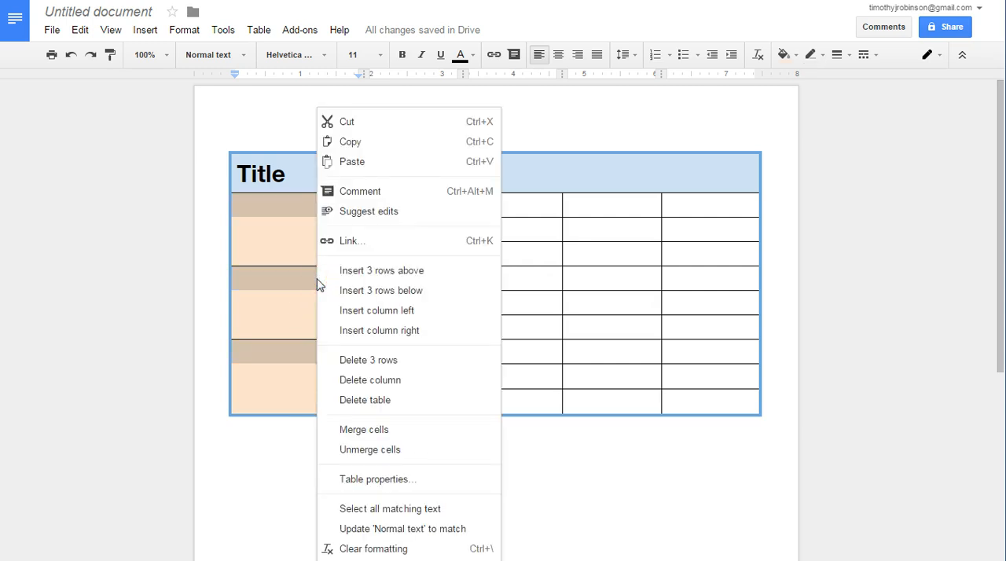
left_click(346, 479)
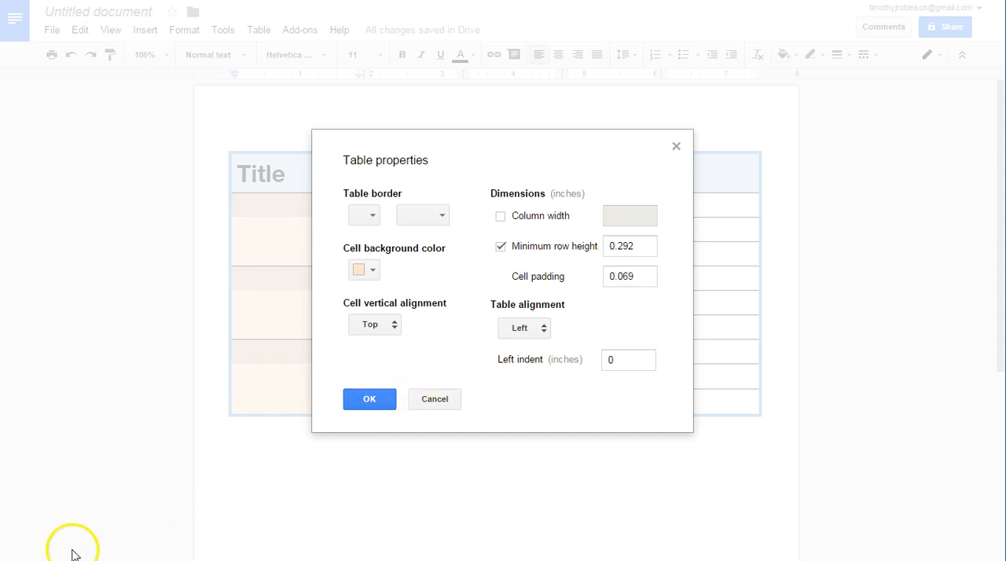
left_click(518, 278)
left_click_drag(518, 277, 567, 276)
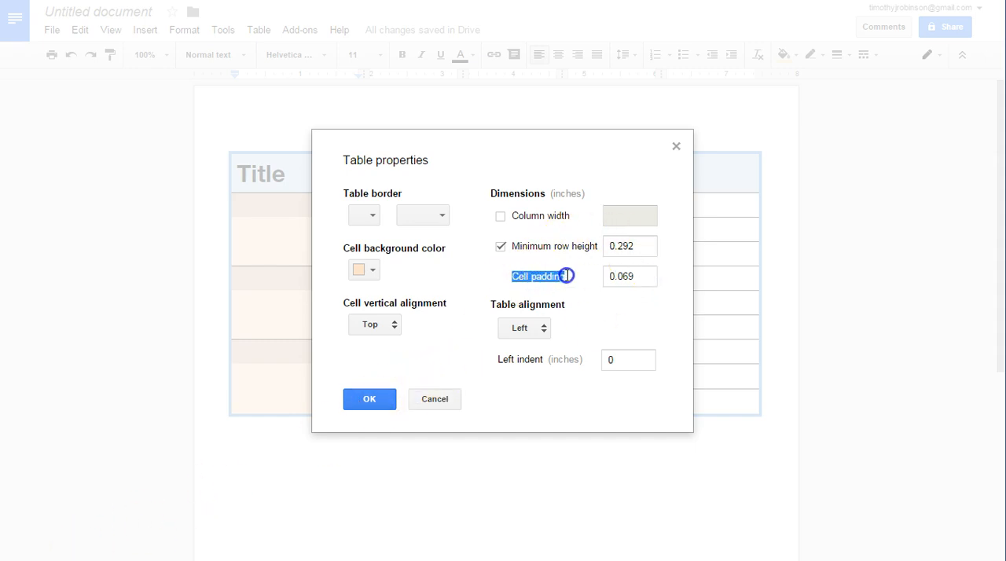
left_click(391, 399)
- Enter "Padding" in the middle merged cell of the first column
left_click(319, 310)
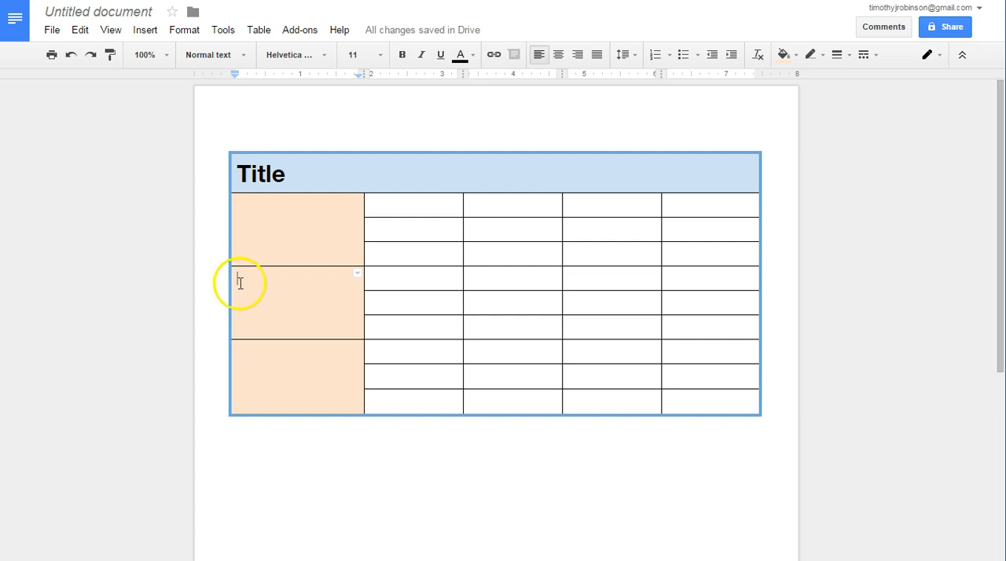
type("Padding")
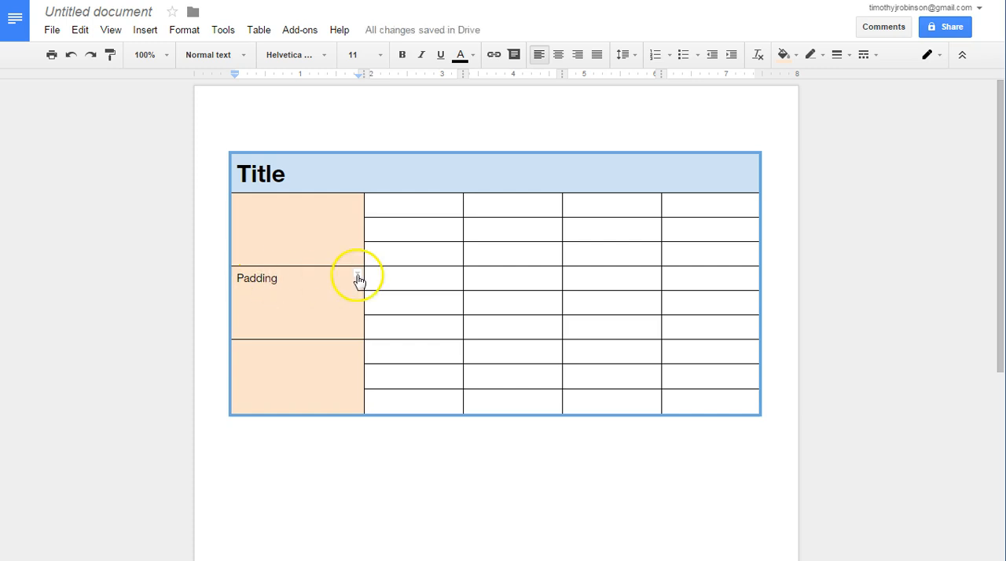
double_click(260, 279)
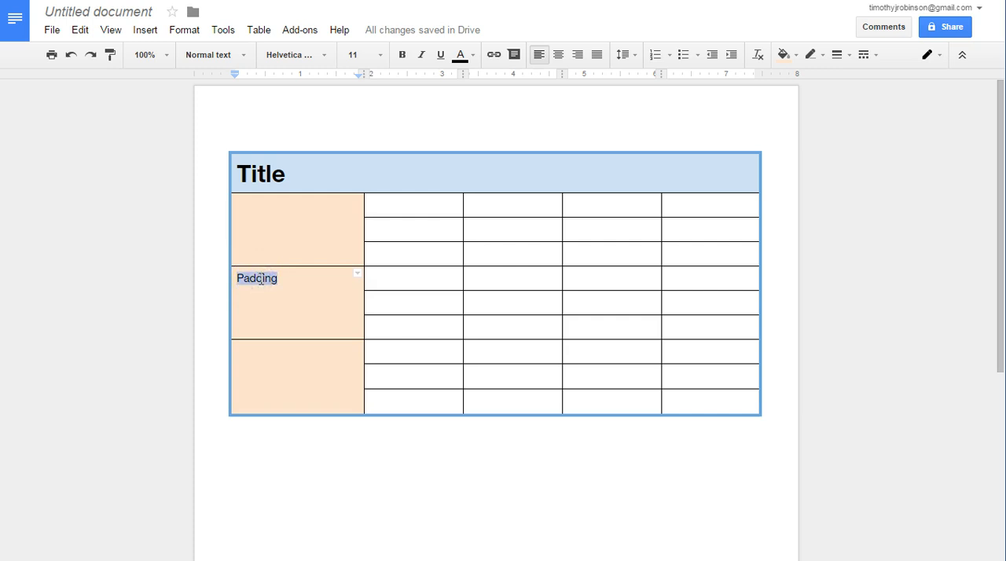
left_click(266, 307)
- Set the cell padding of the cell containing "Padding" to 0.2 inches in the table properties
right_click(289, 285)
left_click_drag(263, 301, 256, 280)
right_click(267, 287)
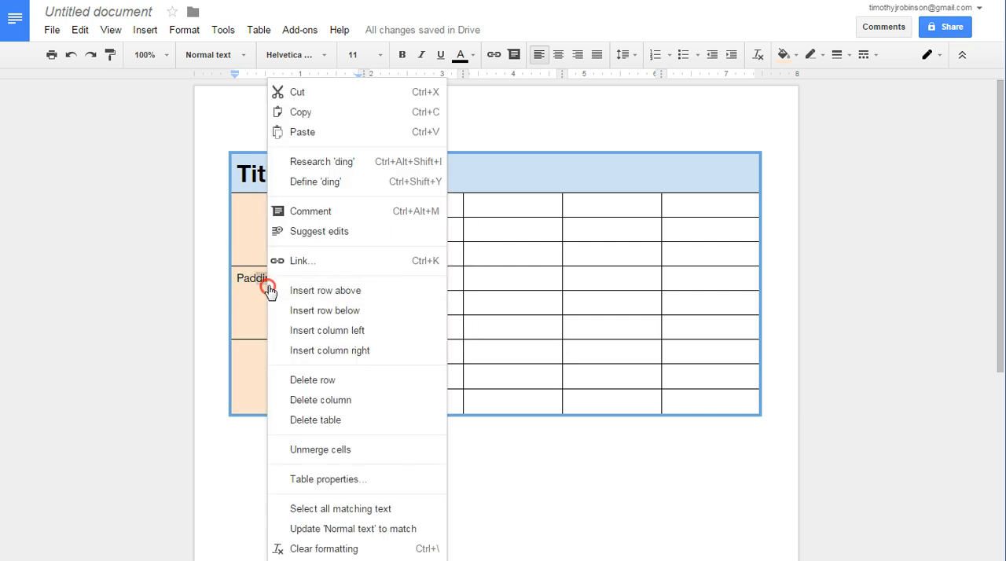
left_click(343, 481)
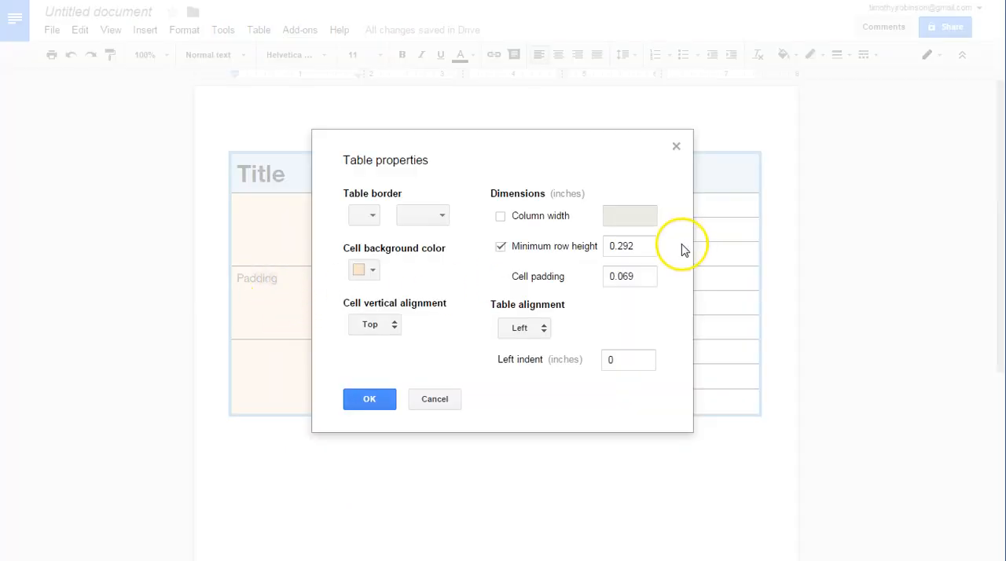
left_click(634, 273)
left_click_drag(618, 276, 643, 279)
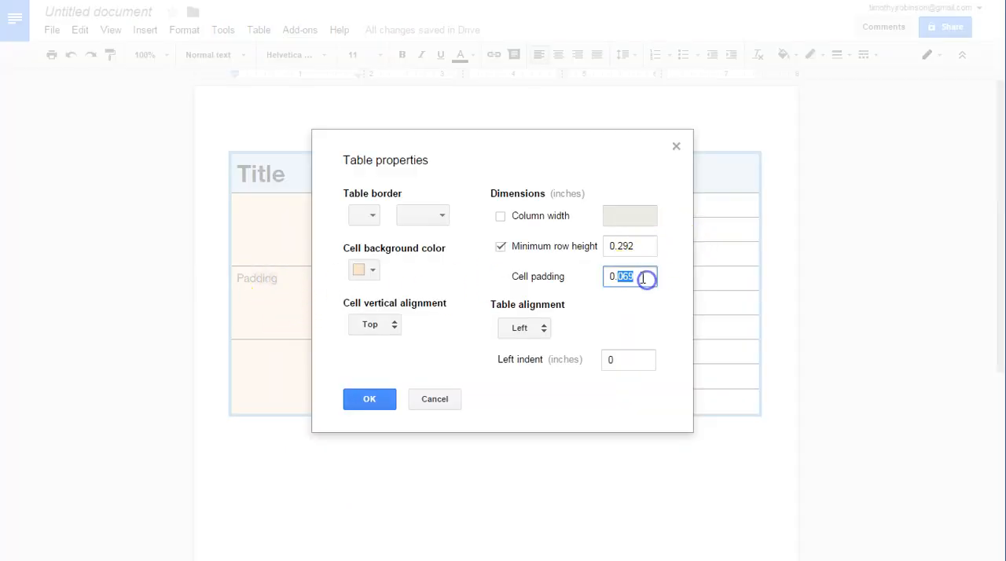
left_click(608, 277)
left_click(374, 399)
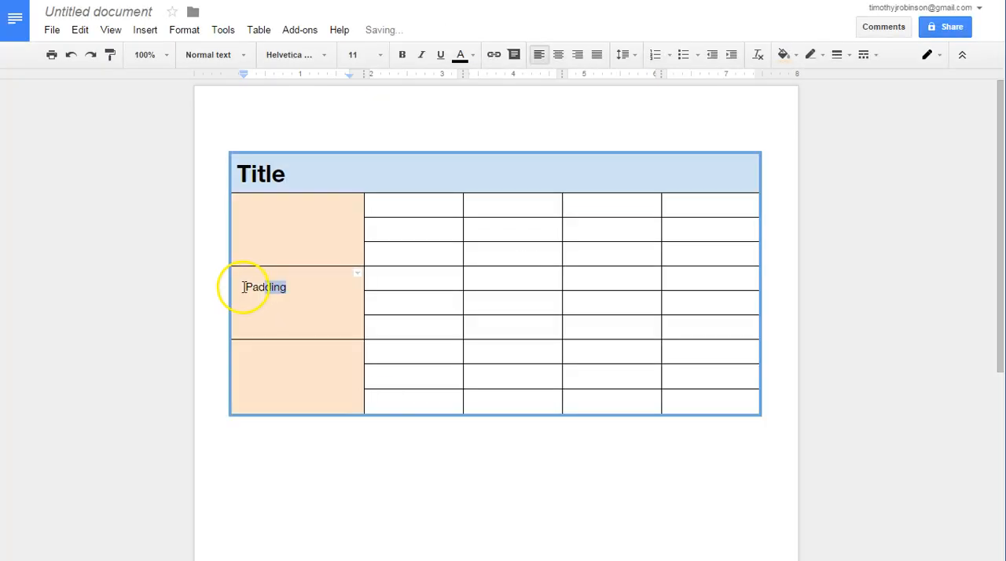
left_click(300, 288)
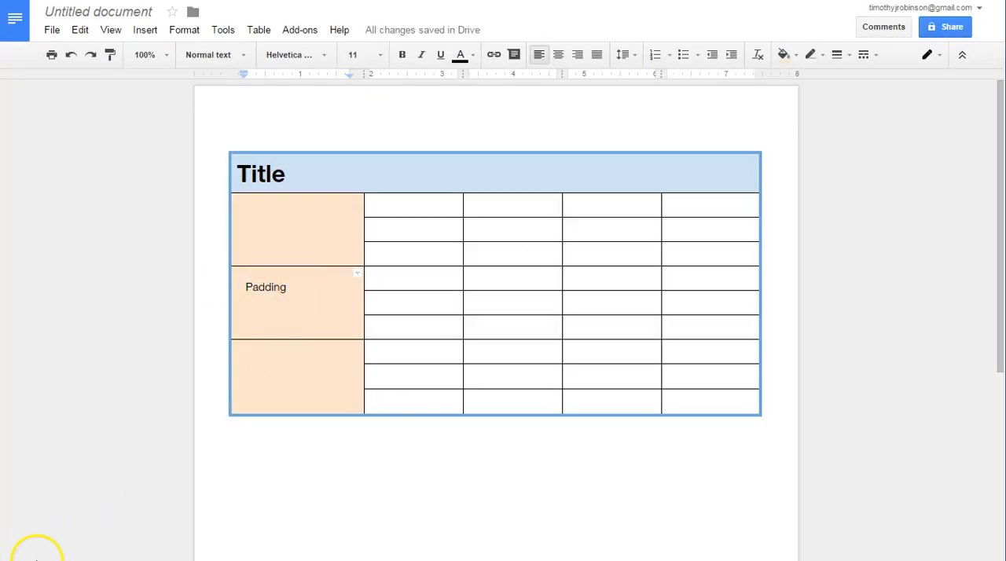
- Set the vertical alignment of the "Padding" cell to Center in the table properties
double_click(263, 290)
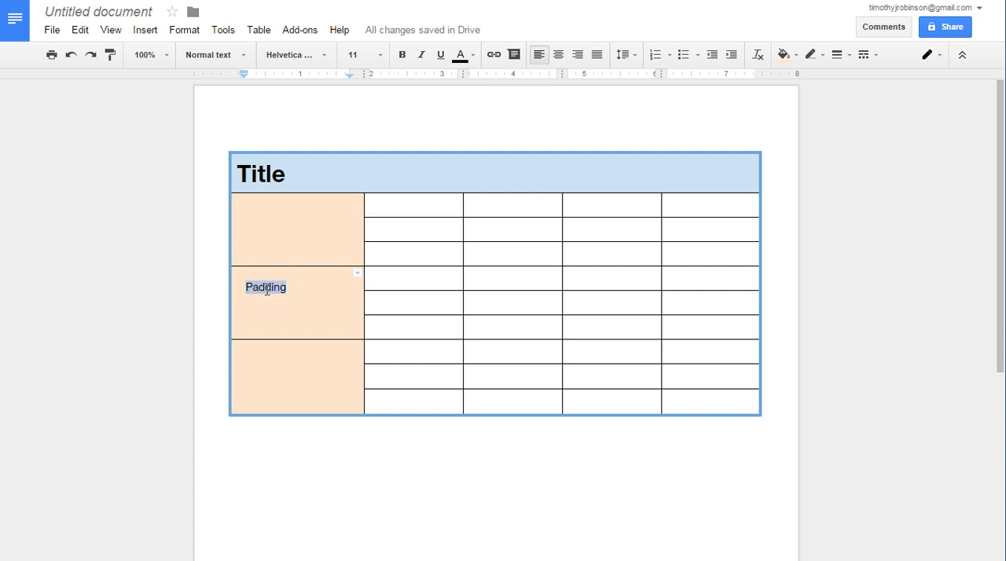
right_click(268, 292)
left_click(310, 479)
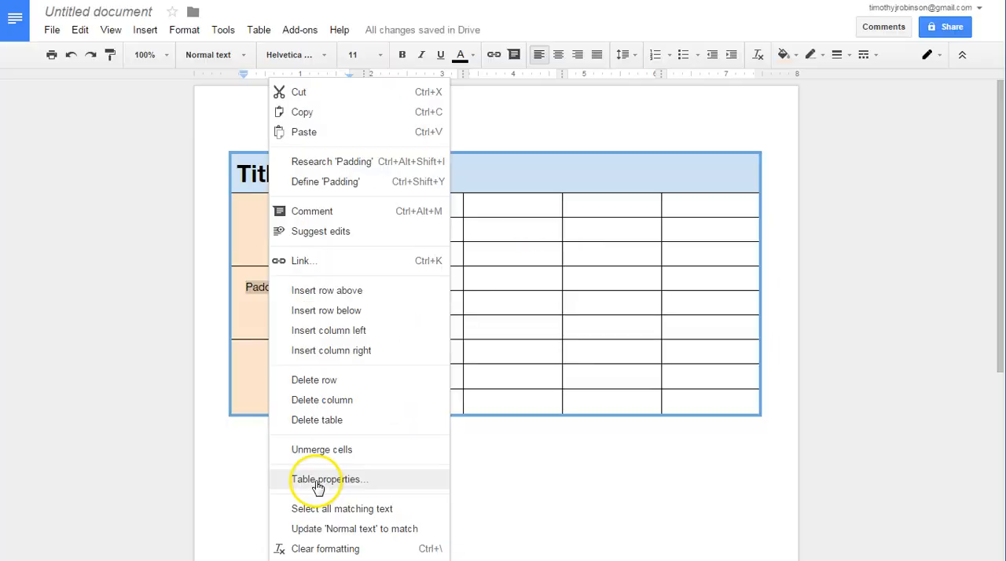
left_click(316, 481)
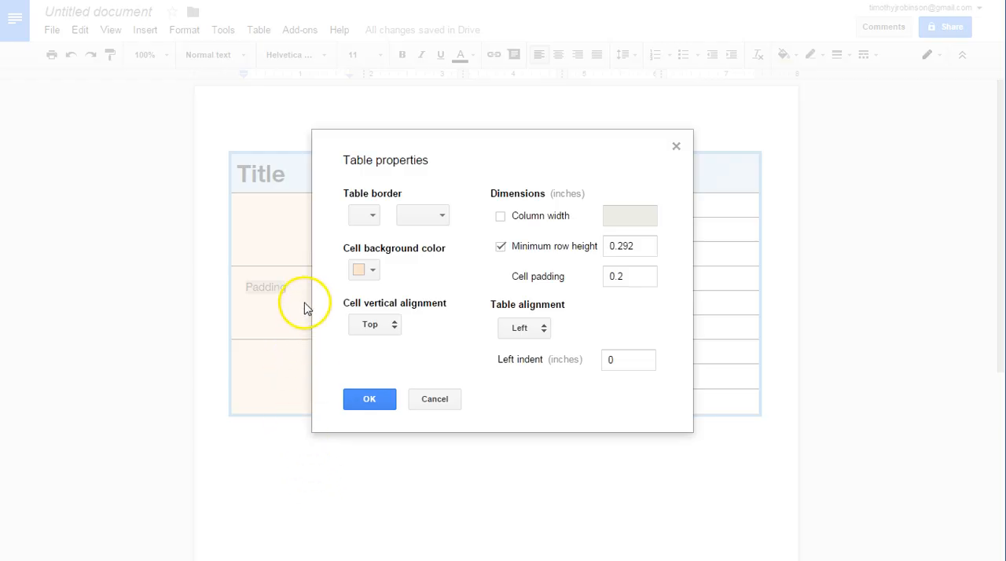
left_click(397, 322)
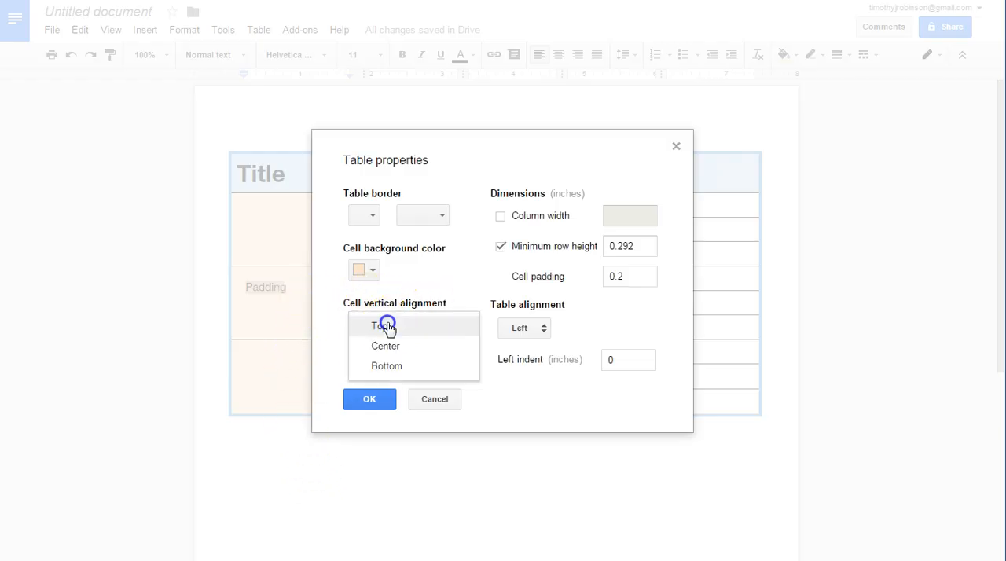
left_click(390, 354)
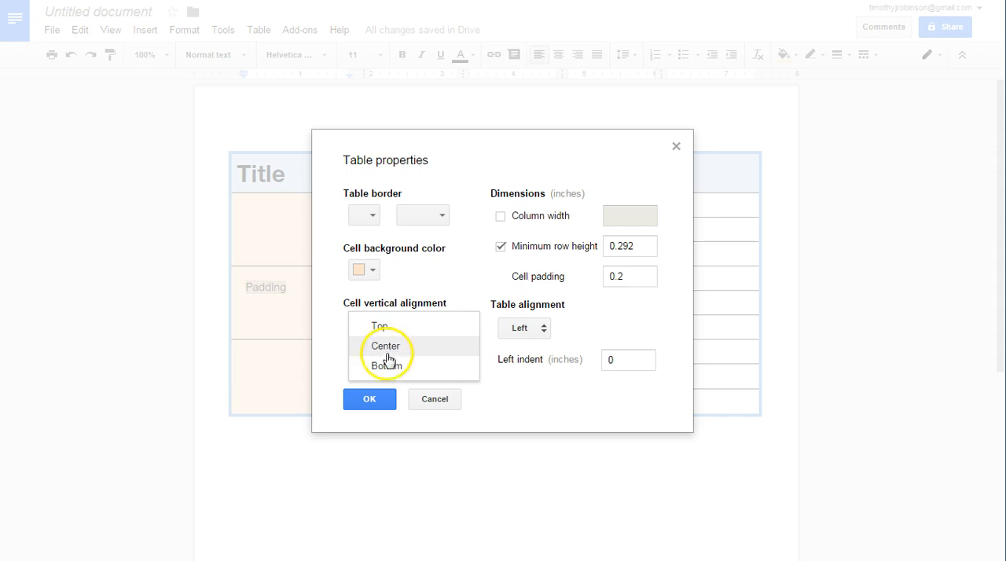
left_click(369, 399)
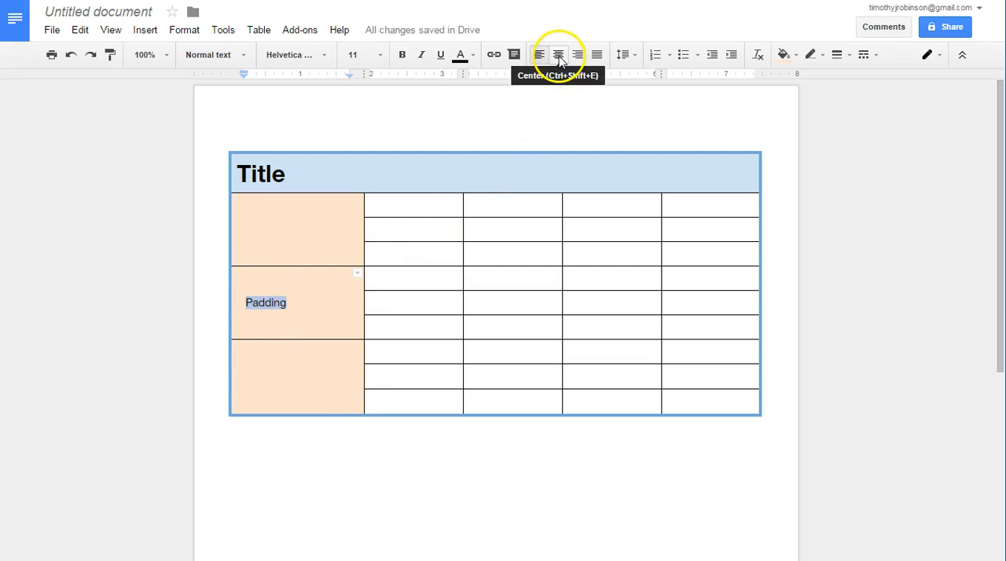
- Center the text "Padding" horizontally within its cell
left_click(558, 56)
left_click(347, 307)
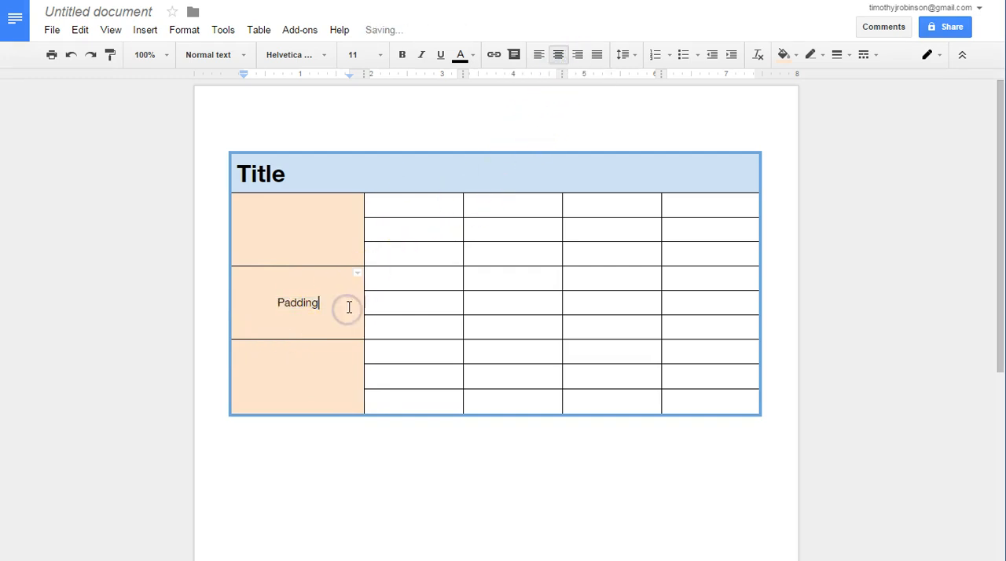
- Check the table alignment options in the table properties and set the table's left indent to 1 inch
double_click(302, 305)
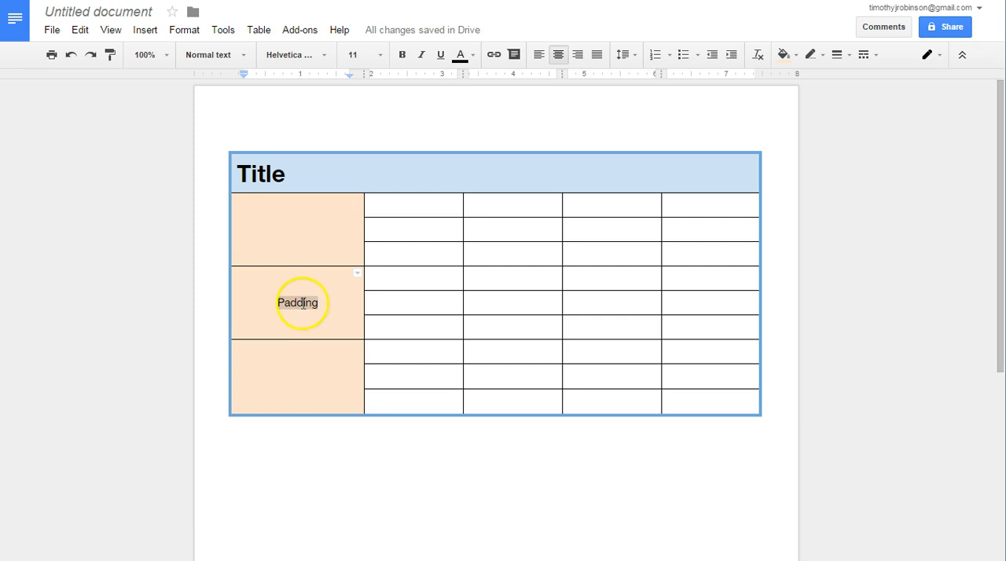
right_click(305, 308)
left_click(339, 479)
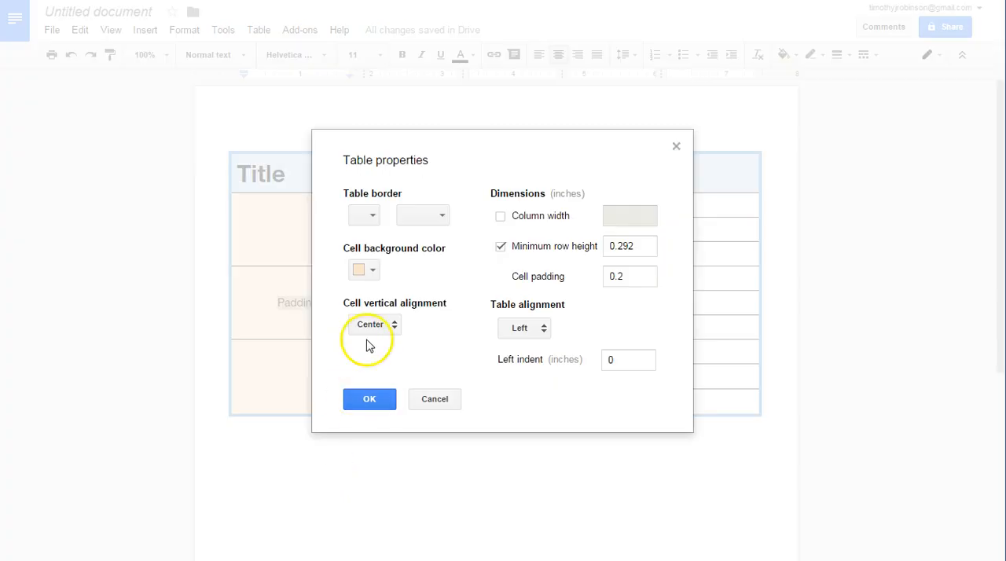
left_click(515, 329)
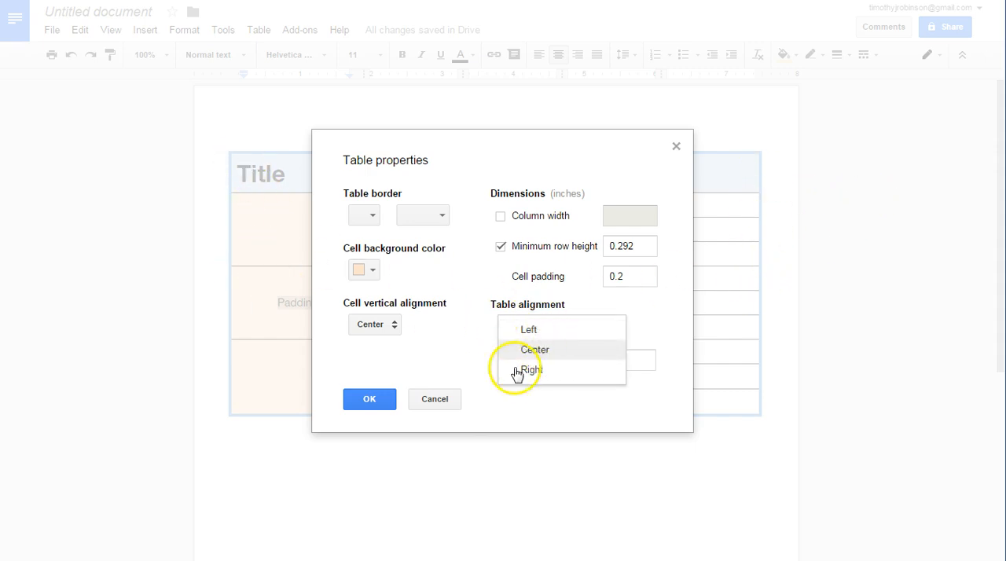
left_click(512, 410)
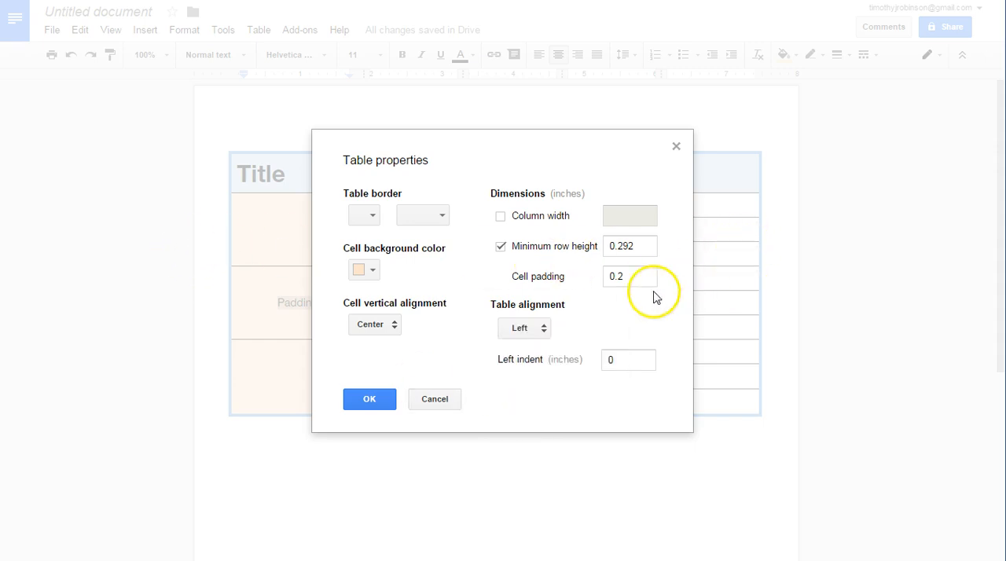
left_click(636, 362)
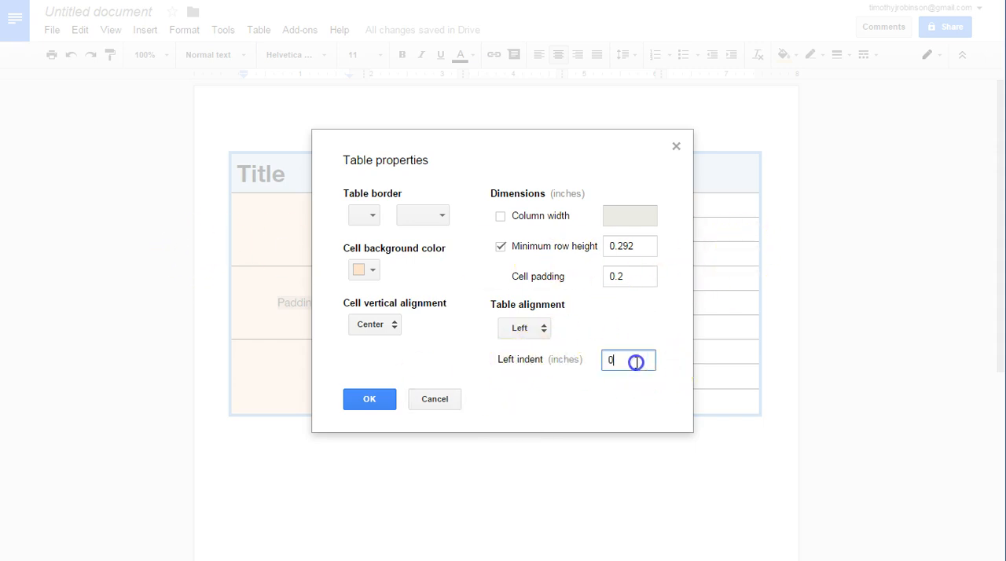
type("1")
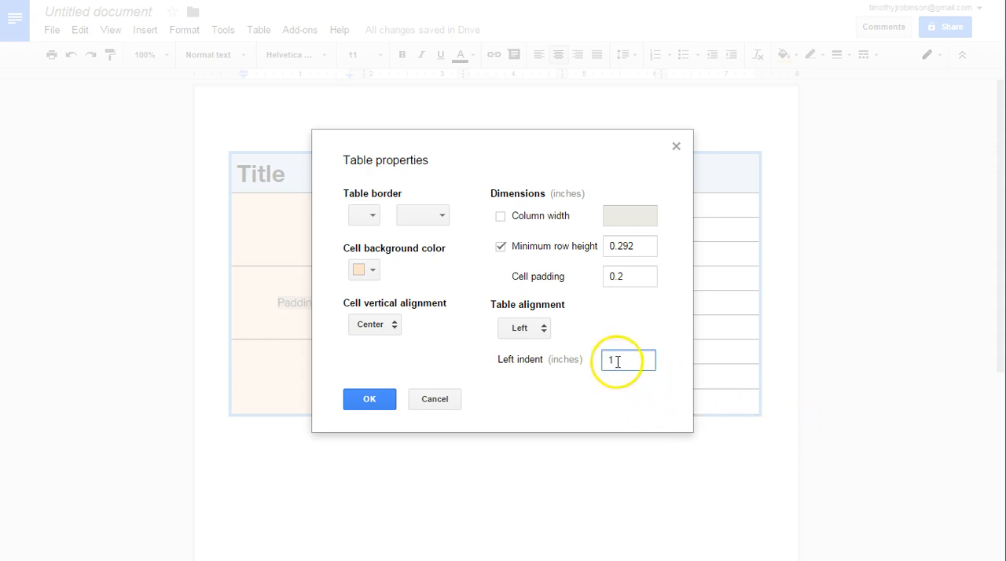
left_click(364, 398)
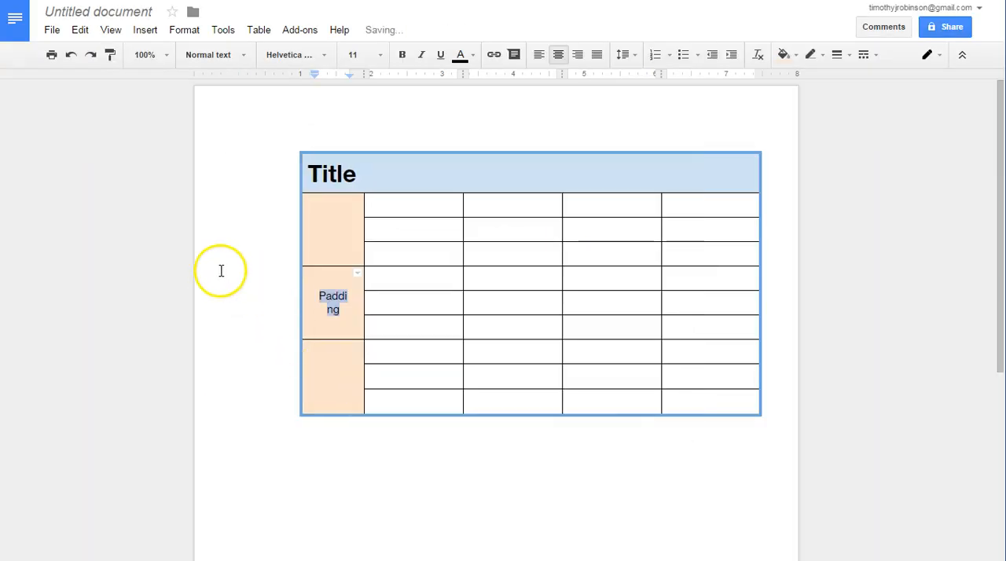
- Undo the left indent change and place the cursor in the bottom merged cell of the first column
left_click(71, 56)
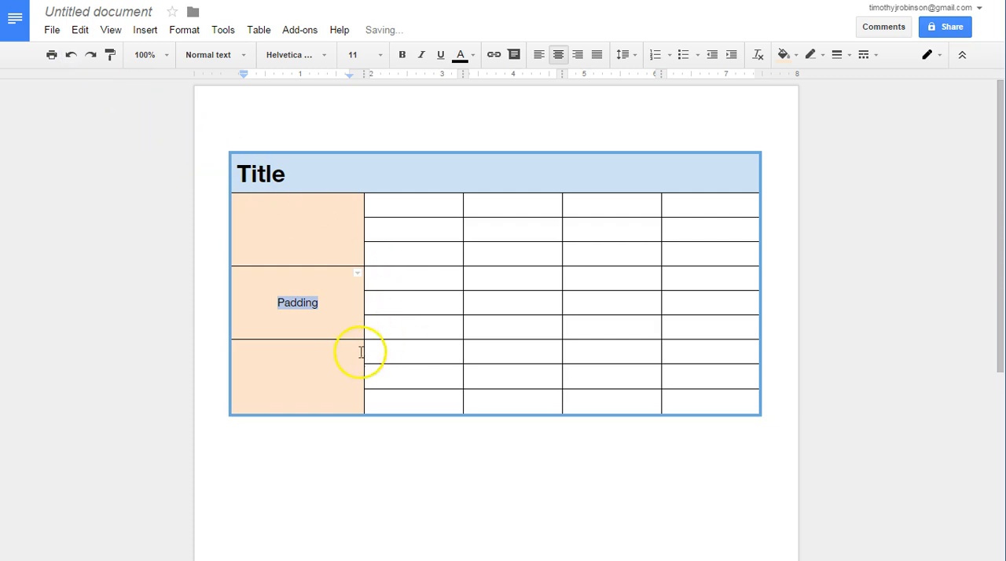
left_click(336, 359)
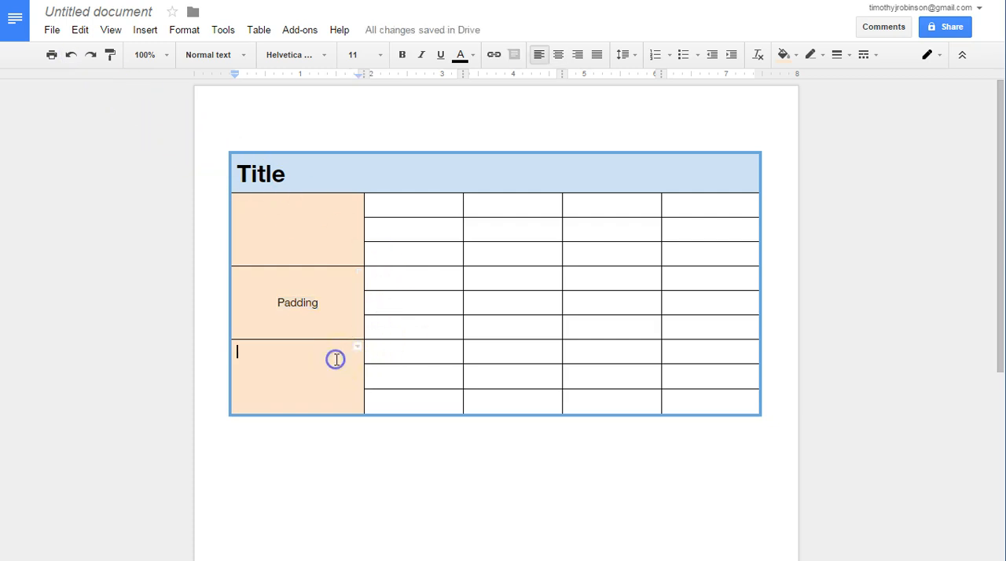